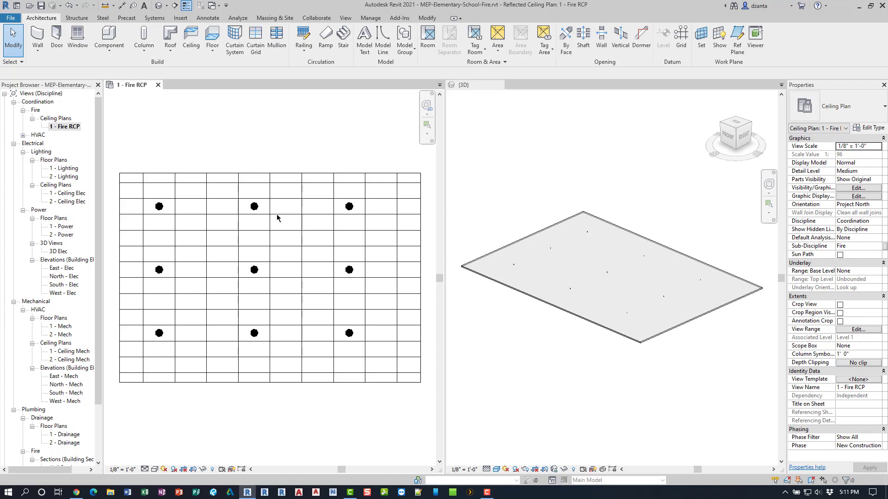
# Inspect a pendent sprinkler and the ceiling, zoom the 3D view, then return to 1 - Fire RCP.
pyautogui.click(159, 207)
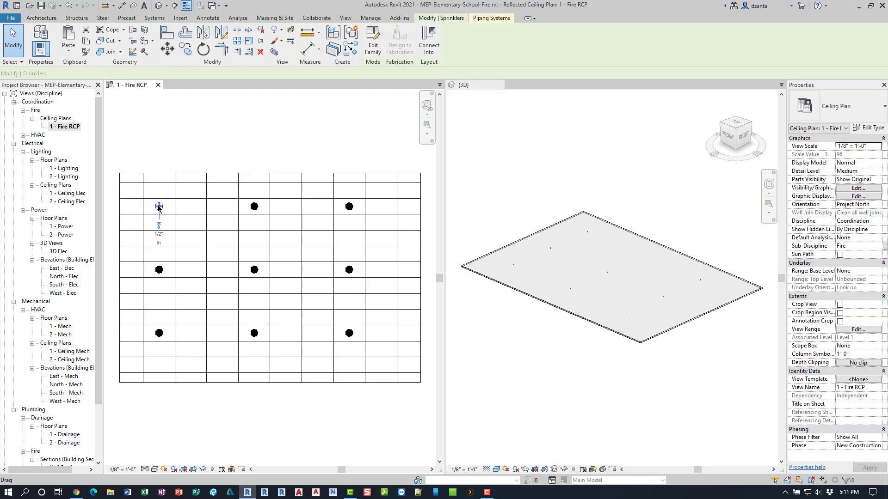
pyautogui.click(178, 181)
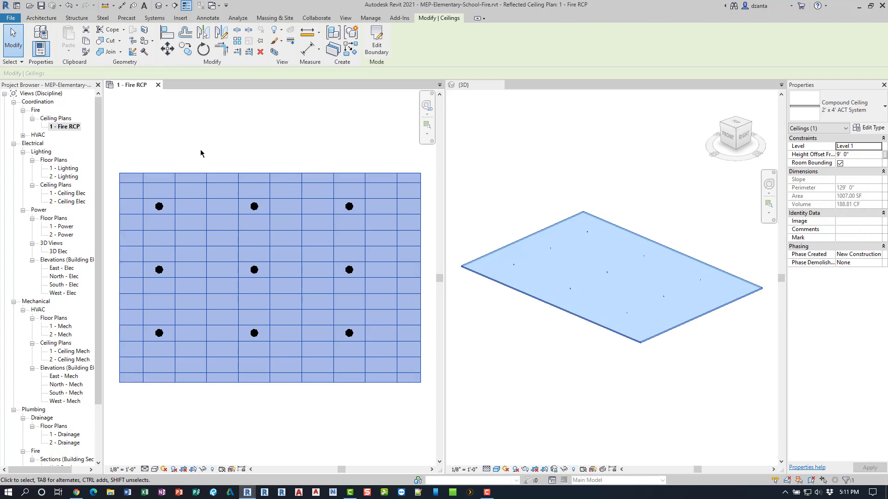
pyautogui.click(201, 153)
pyautogui.click(576, 247)
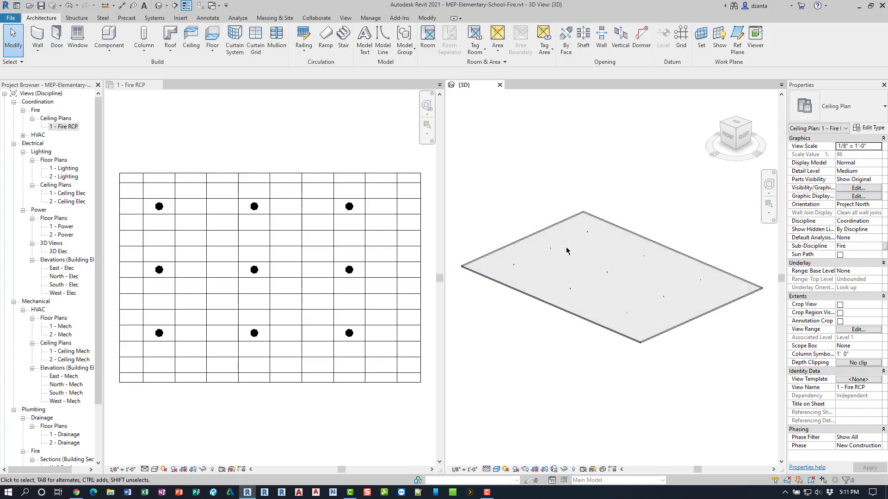
pyautogui.scroll(3, 578, 249)
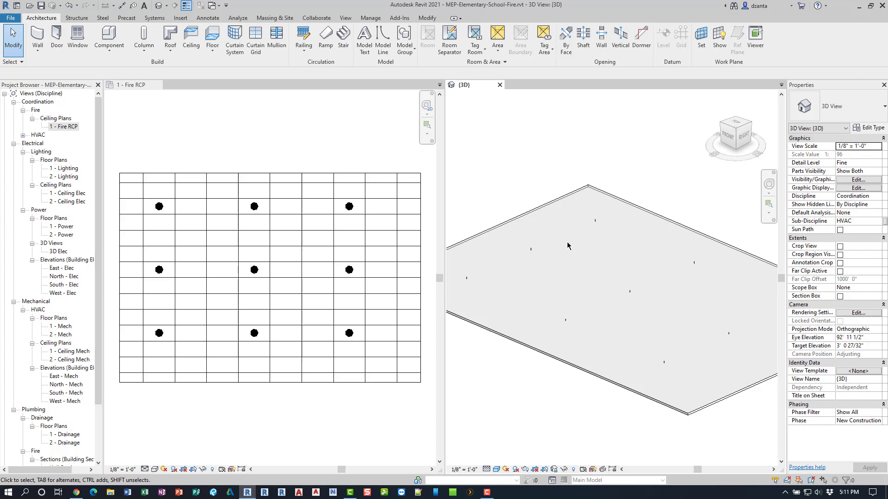
pyautogui.click(187, 128)
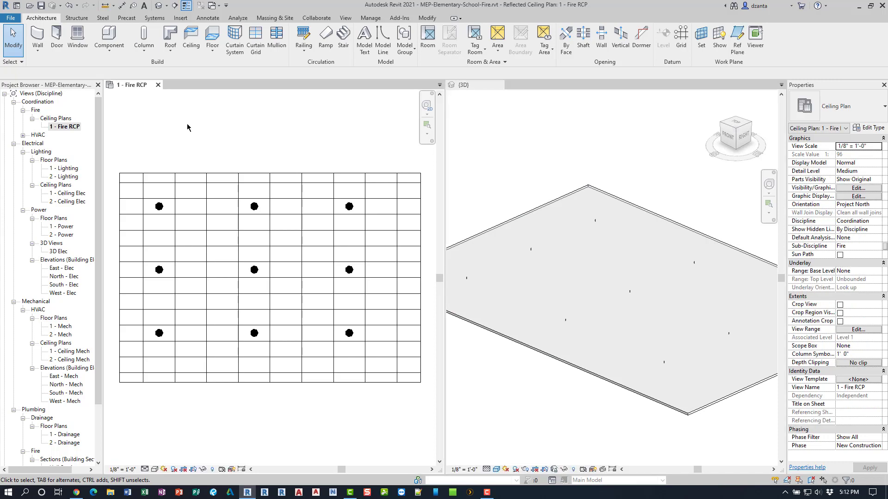
# Start the Pipe tool with a 3/4" diameter and an 11' 0" middle elevation.
pyautogui.click(156, 18)
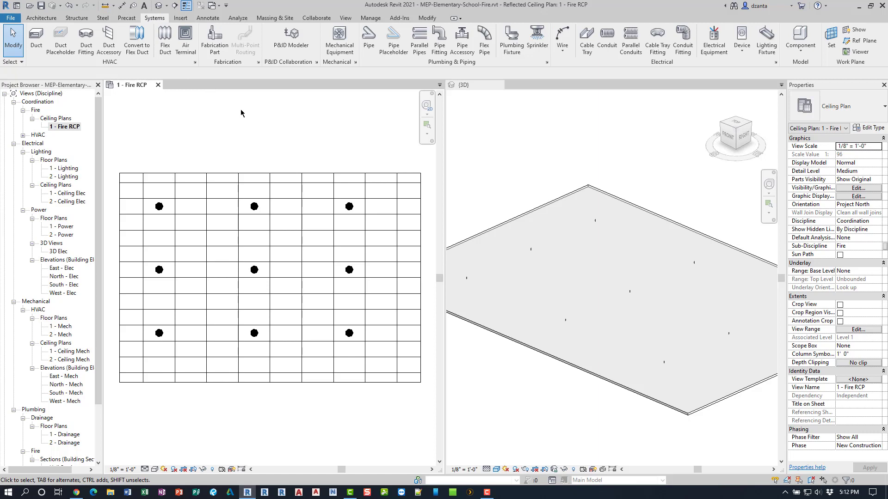
pyautogui.click(371, 49)
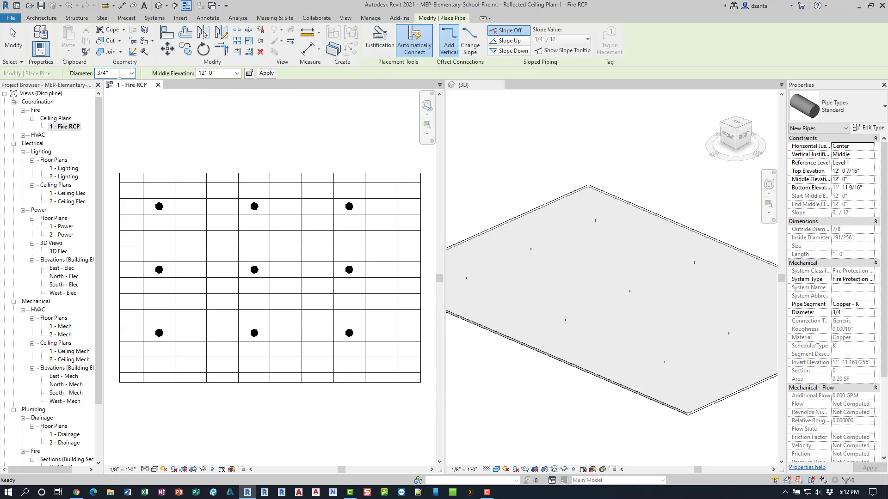
pyautogui.click(132, 73)
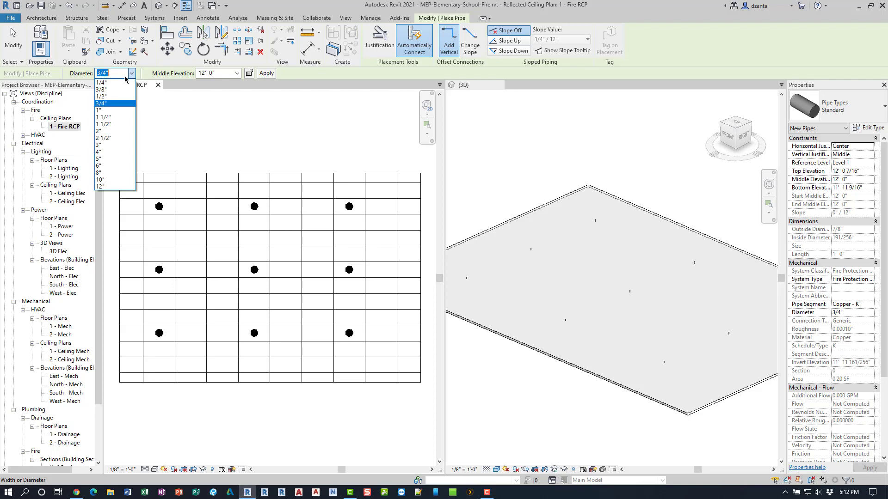
pyautogui.click(124, 82)
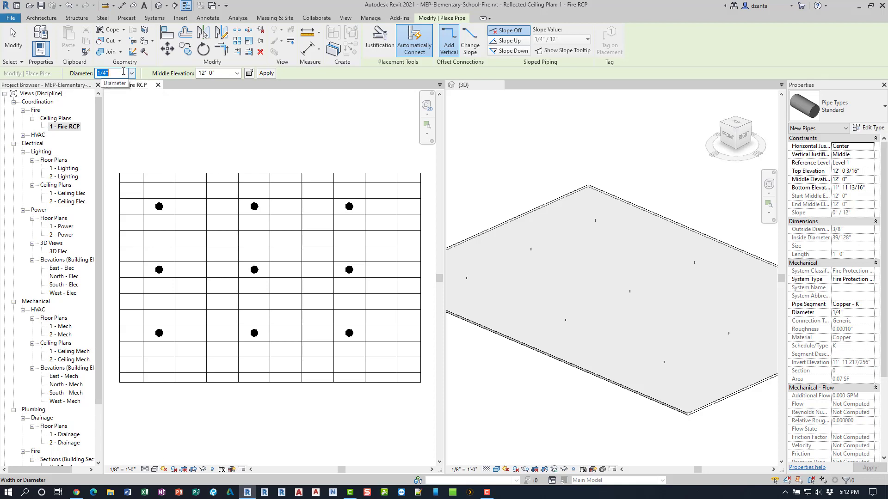
pyautogui.write('3')
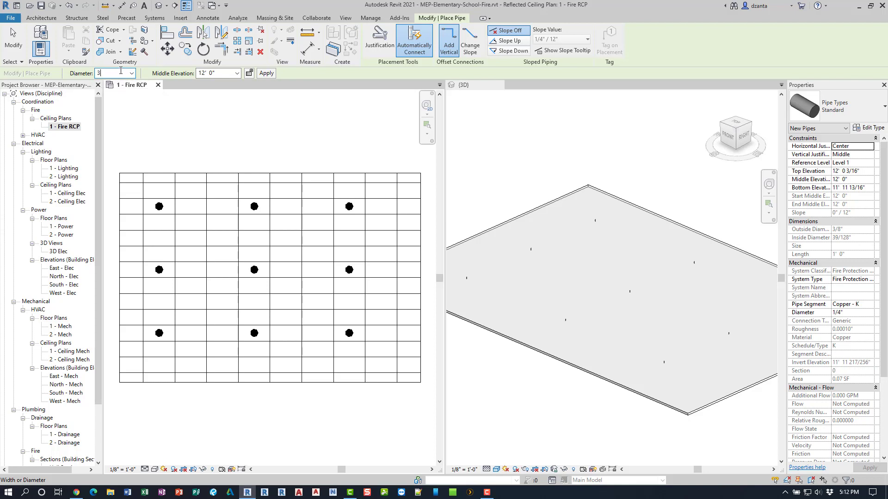
pyautogui.press('Return')
pyautogui.click(236, 73)
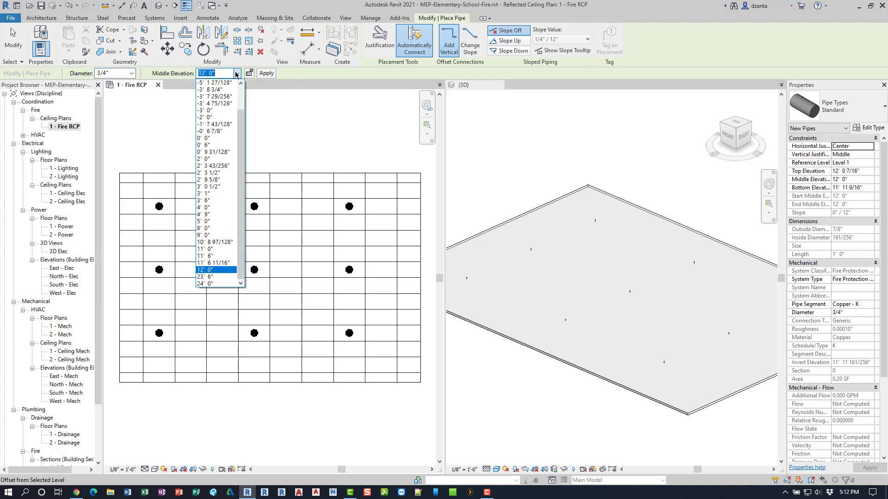
pyautogui.click(221, 249)
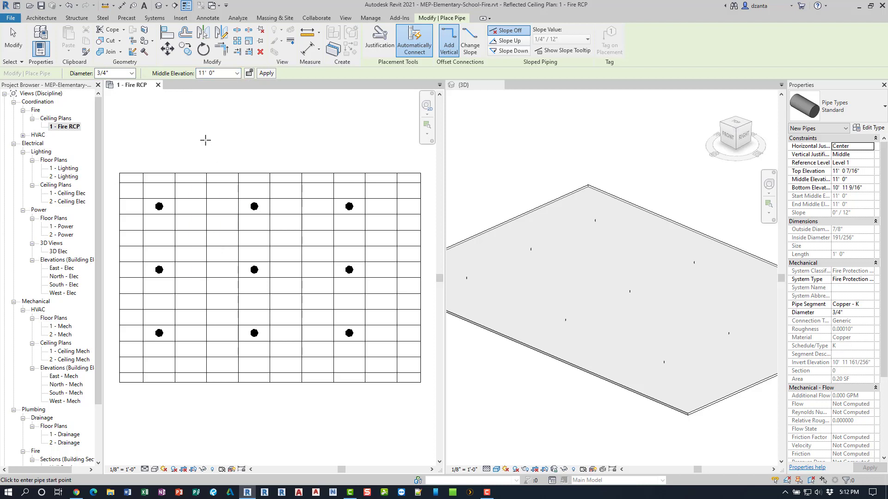
# Draw the main pipe run around the sprinkler grid and set the plan to fine detail.
pyautogui.click(124, 139)
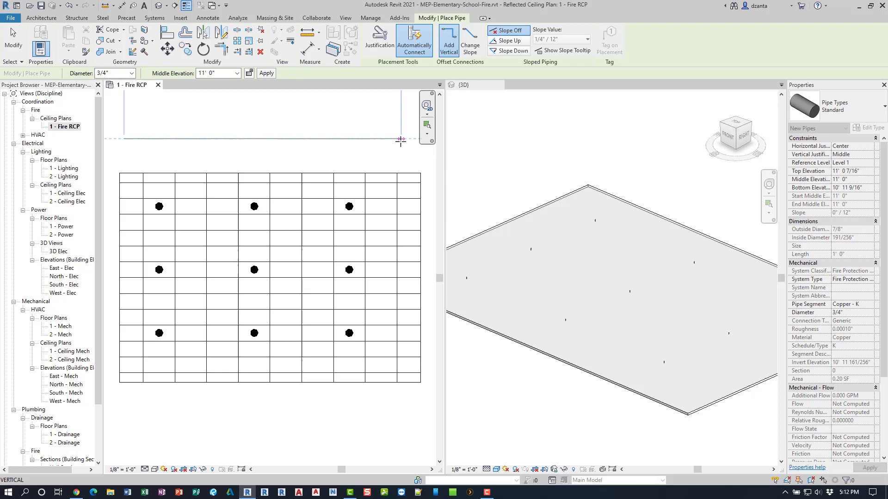
pyautogui.click(401, 139)
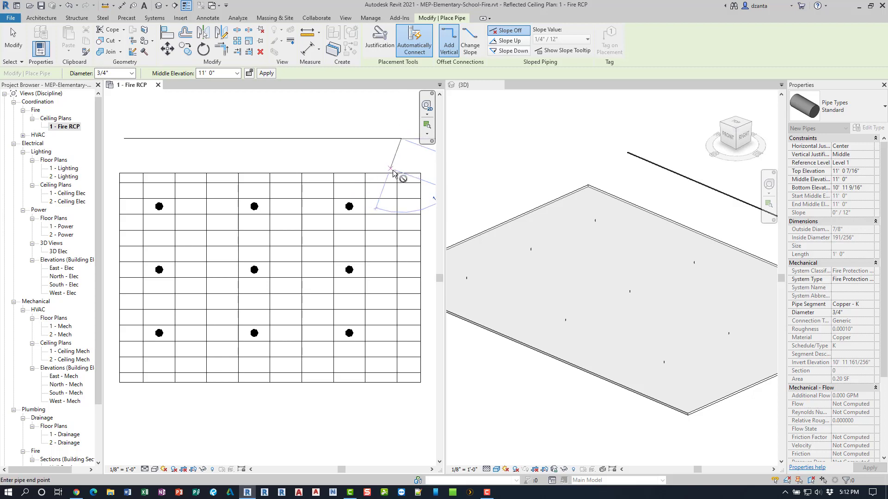
pyautogui.click(403, 403)
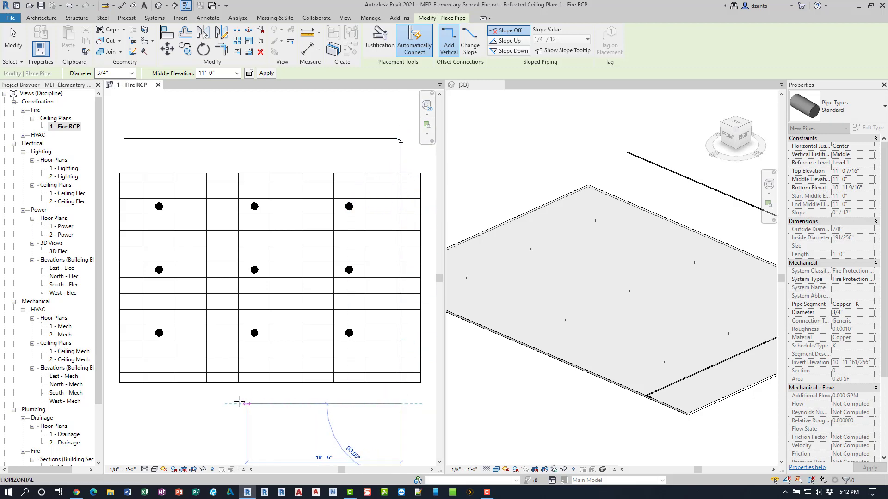
pyautogui.click(219, 404)
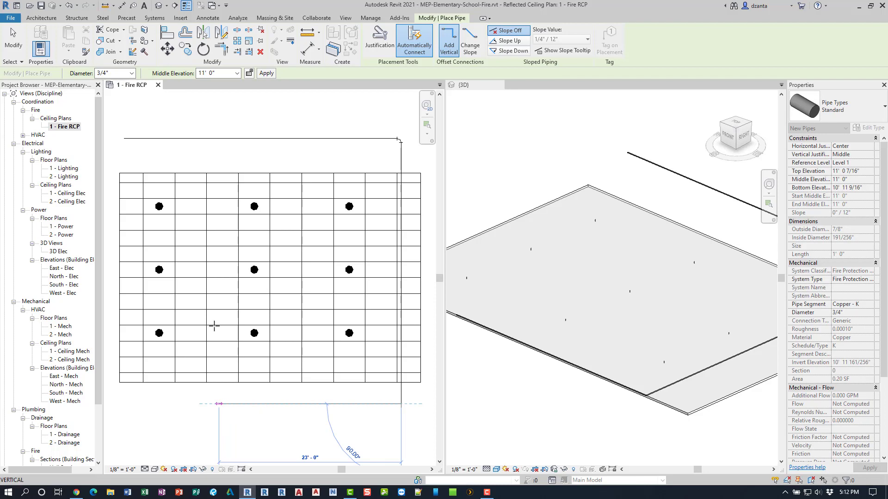
pyautogui.click(220, 238)
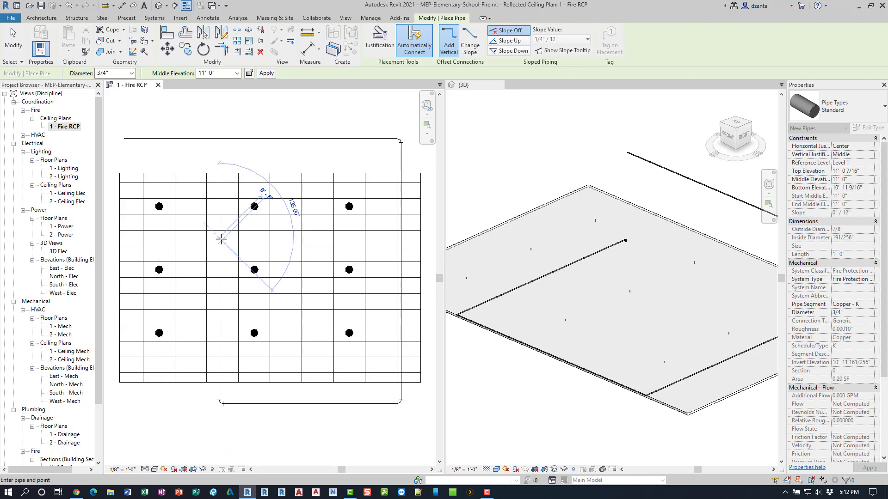
pyautogui.press('Escape')
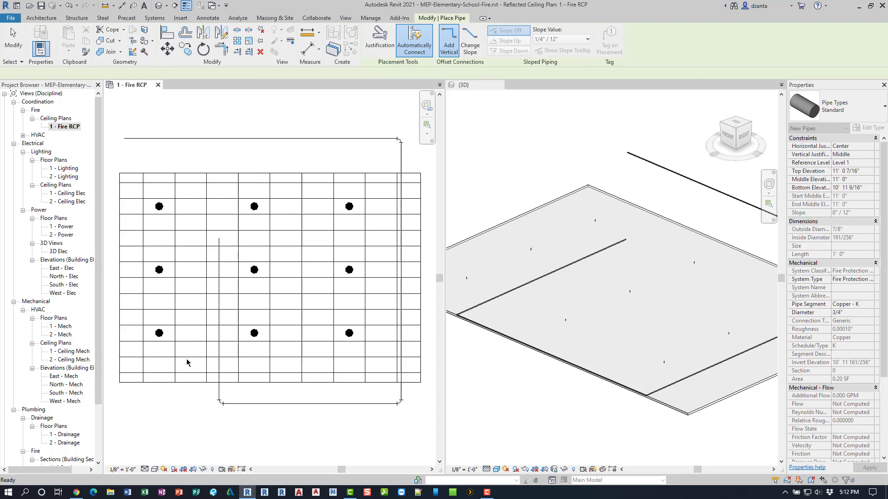
pyautogui.click(145, 469)
pyautogui.click(158, 457)
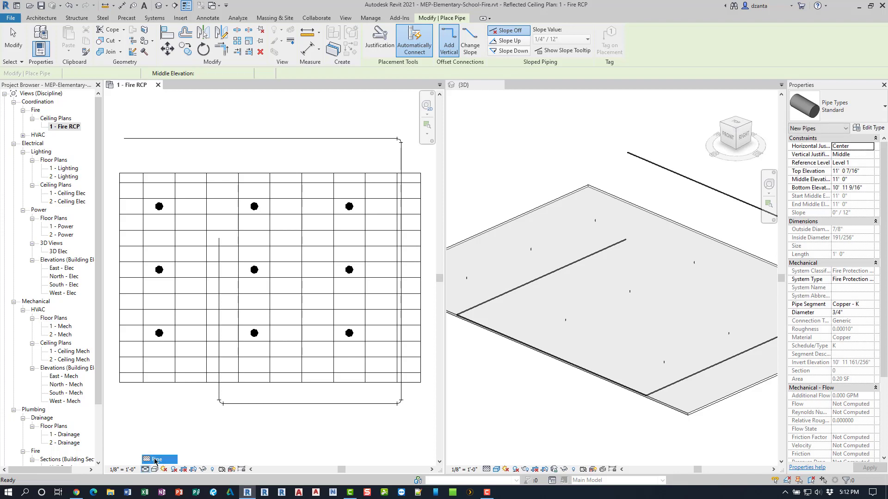
pyautogui.press('Escape')
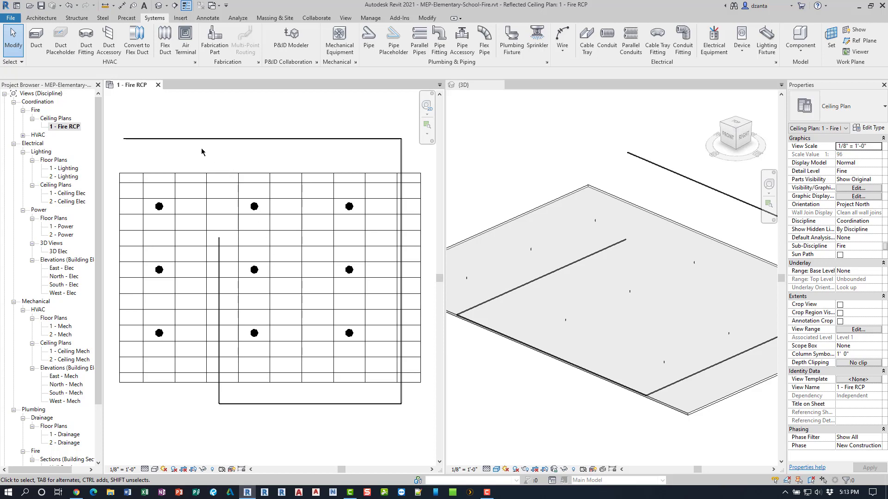
# Draw a branch above the grid with a 1/2" leg and a 1" leg to the right.
pyautogui.click(369, 38)
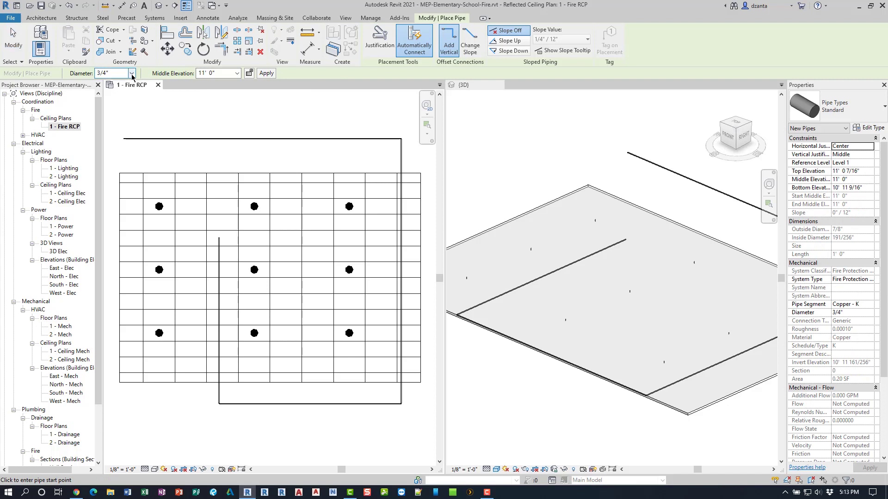
pyautogui.click(148, 123)
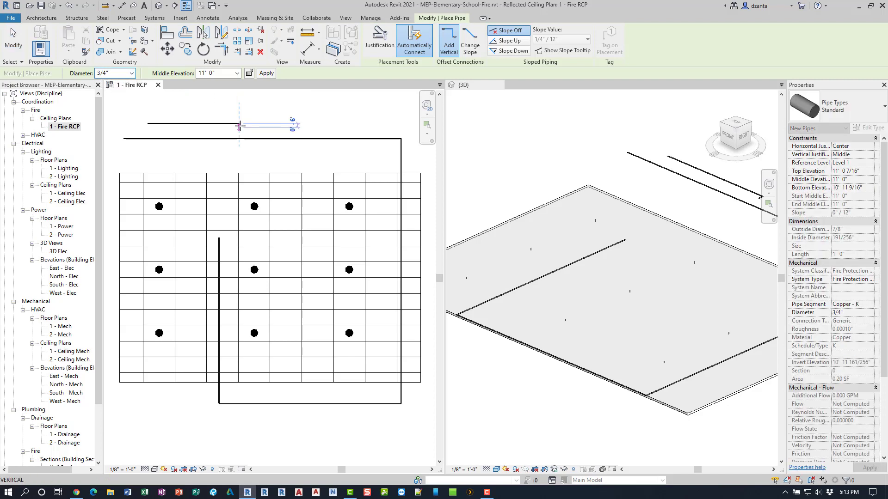
pyautogui.click(132, 73)
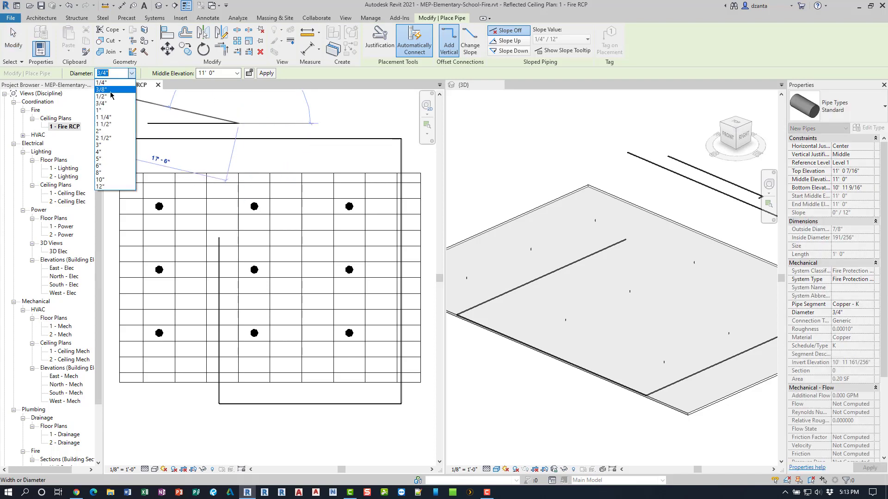
pyautogui.click(111, 92)
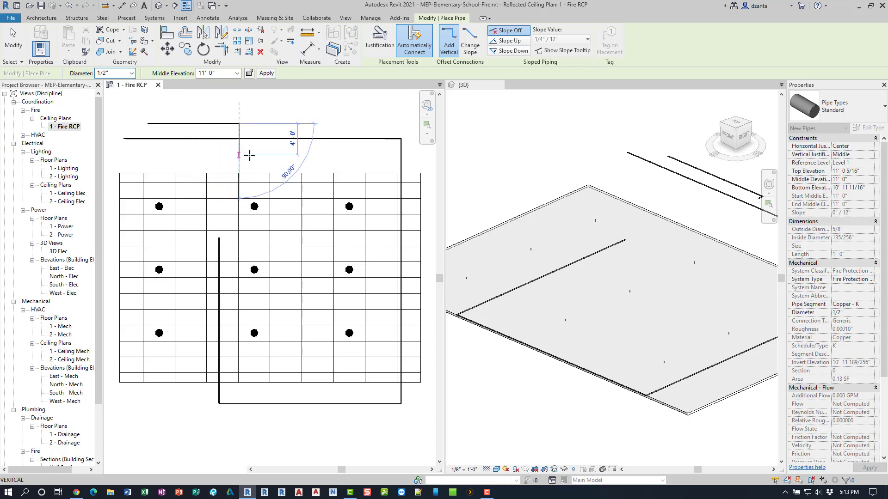
pyautogui.click(239, 155)
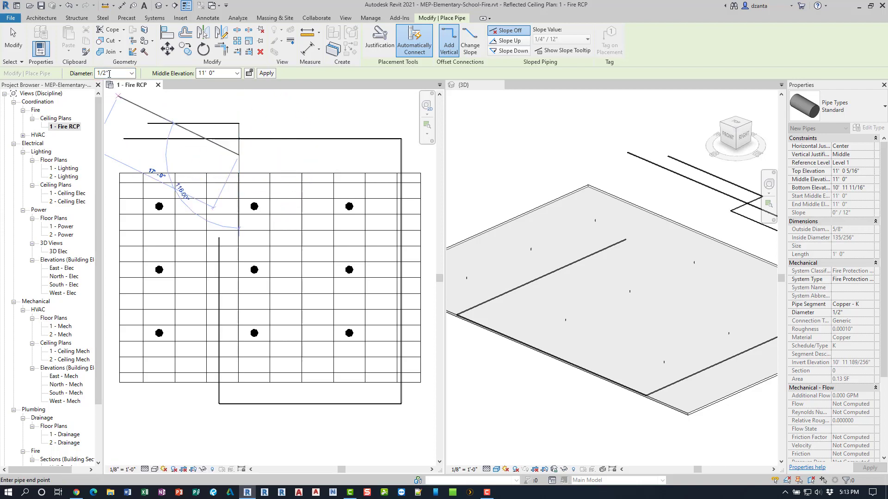
pyautogui.click(132, 73)
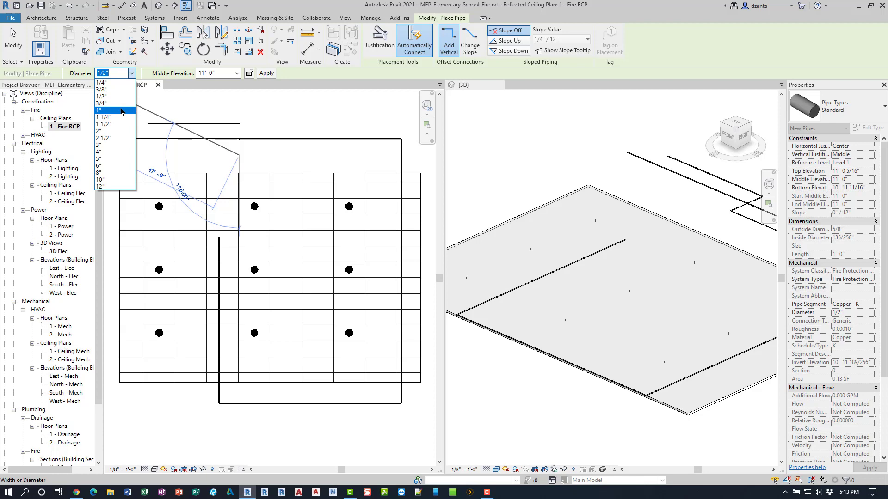
pyautogui.click(111, 110)
pyautogui.click(293, 154)
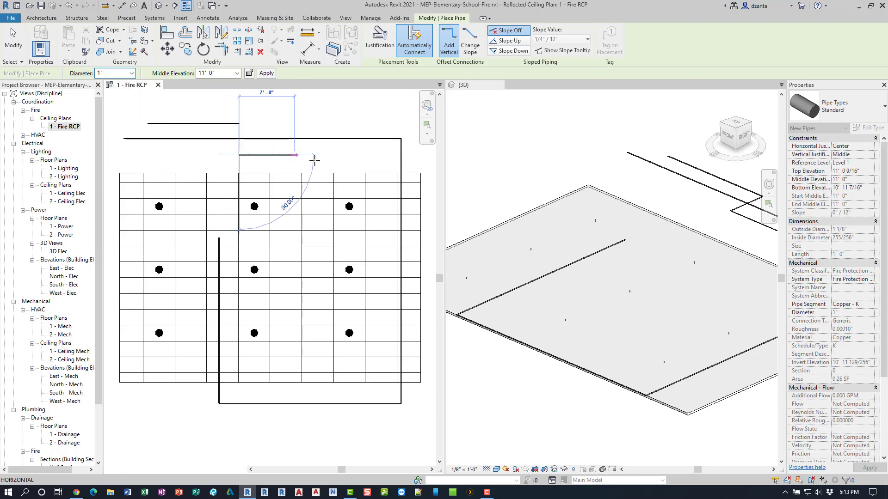
pyautogui.click(13, 45)
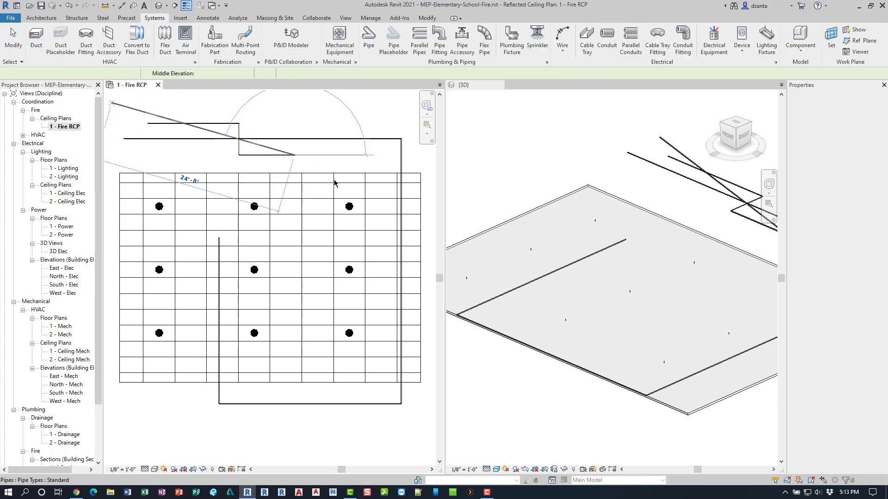
# Zoom and pan the 3D view to inspect the pipe tee.
pyautogui.click(508, 200)
pyautogui.scroll(5, 647, 199)
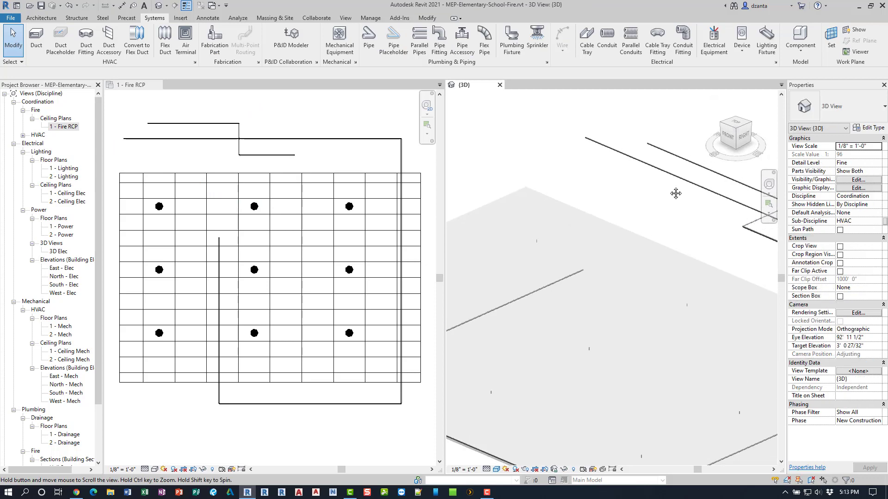
pyautogui.scroll(4, 629, 204)
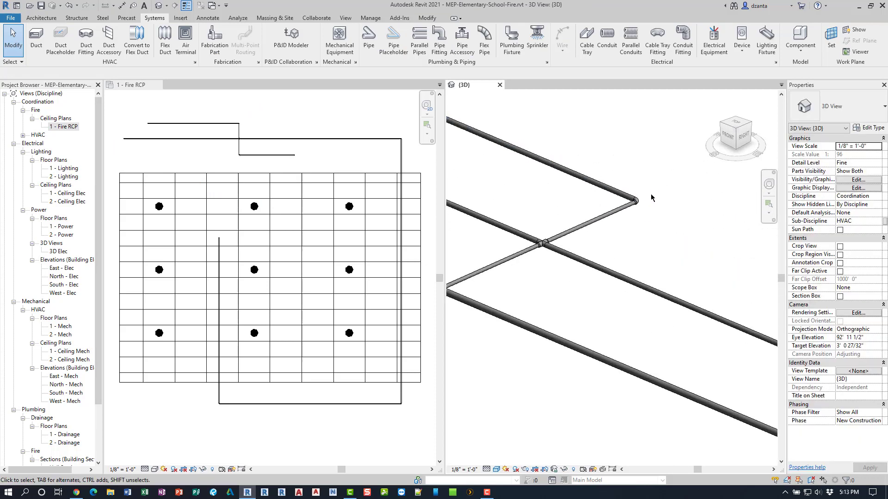
pyautogui.moveTo(618, 227); pyautogui.dragTo(682, 217, button='middle')
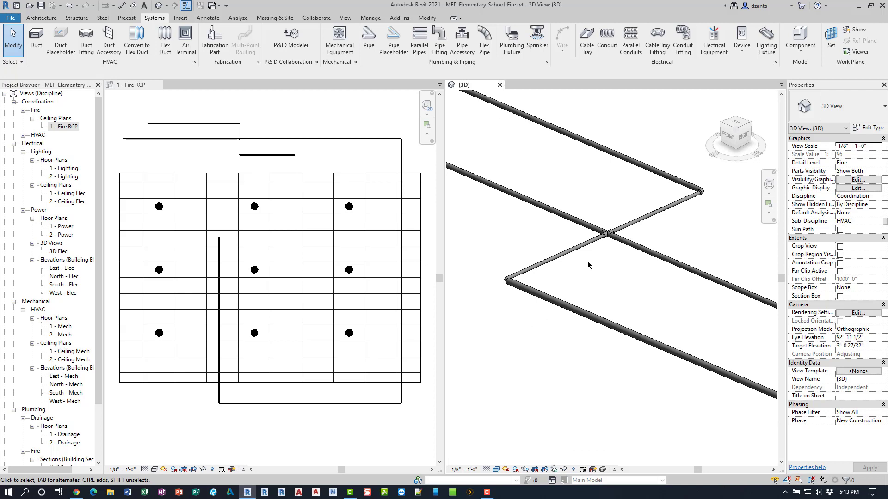
pyautogui.scroll(-2, 590, 262)
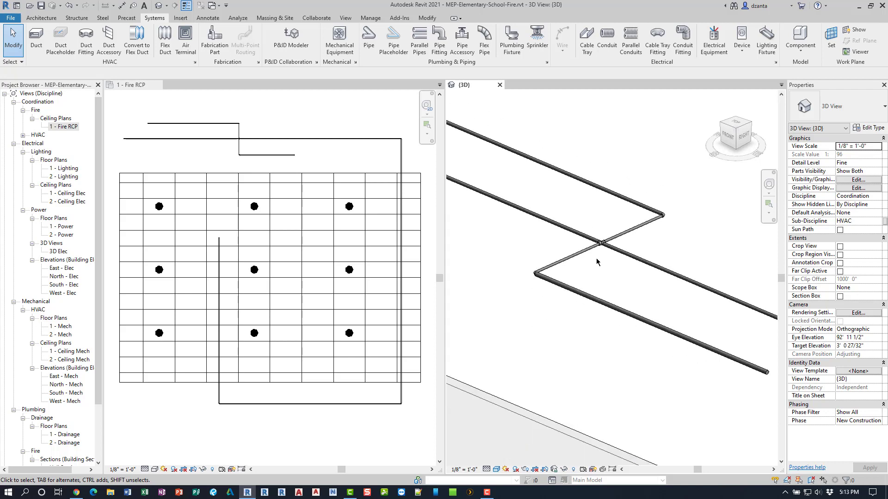
# Select the whole pipe network in the Fire RCP, delete it, and zoom the 3D view to fit.
pyautogui.click(206, 113)
pyautogui.press('Tab')
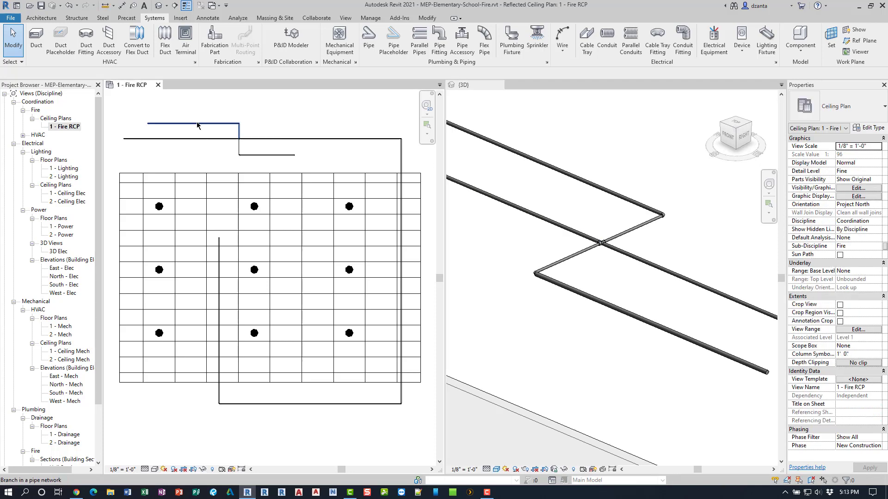
pyautogui.press('Tab')
pyautogui.click(197, 123)
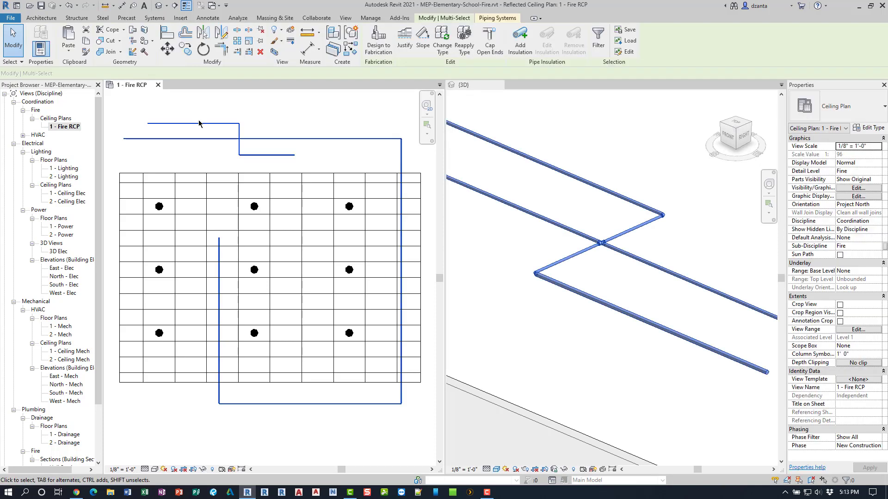
pyautogui.press('Delete')
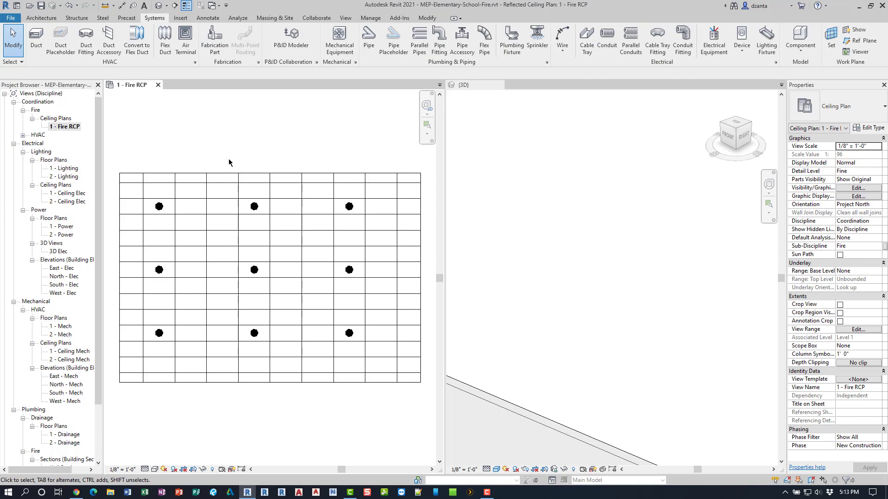
pyautogui.click(532, 229)
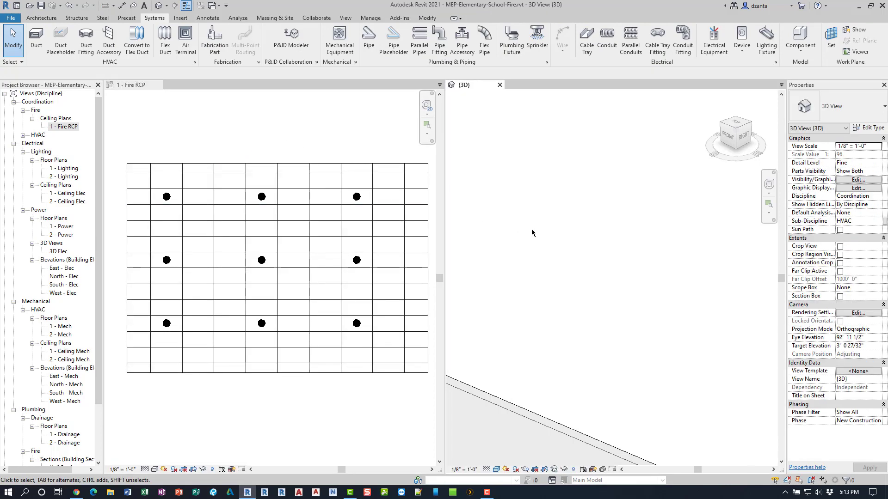
pyautogui.press('z')
pyautogui.press('a')
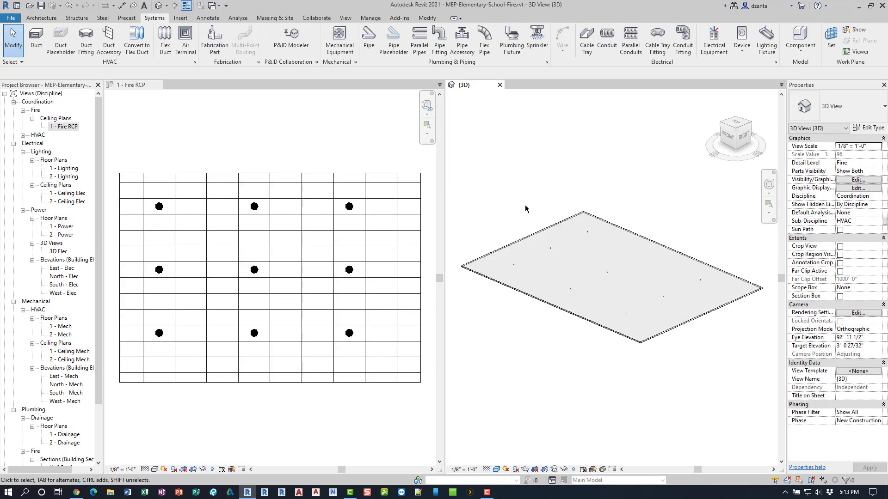
# Use Draw Pipe on the top-left sprinkler to create a 1/2" vertical riser up to 11' 0".
pyautogui.scroll(5, 596, 227)
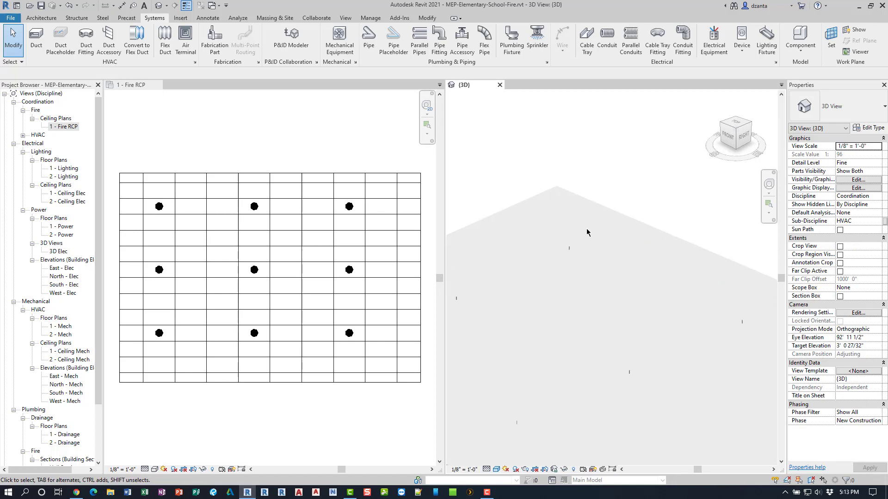
pyautogui.scroll(5, 586, 232)
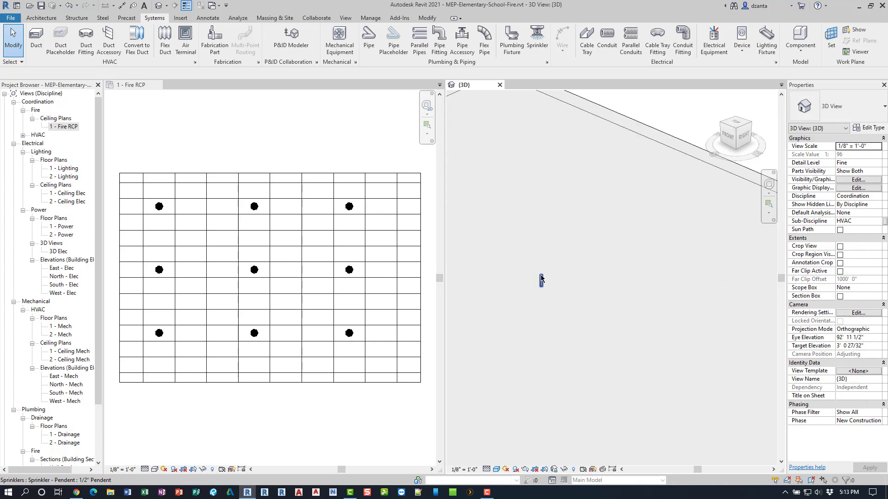
pyautogui.click(541, 278)
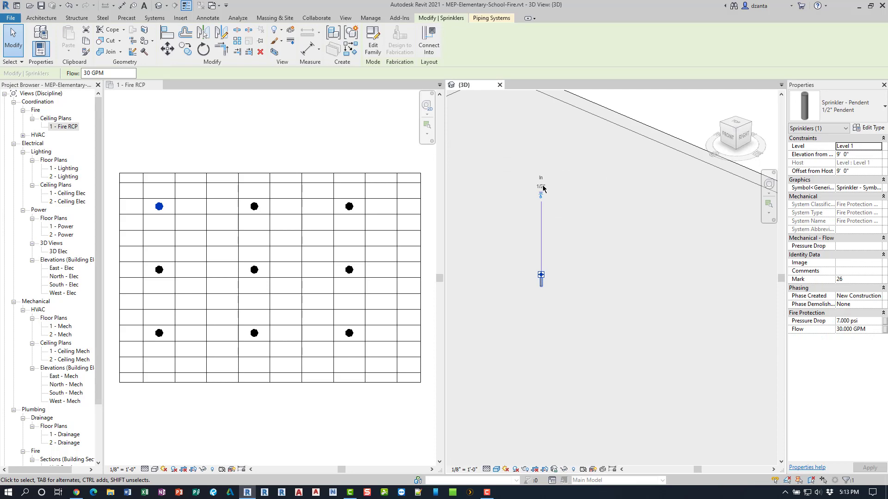
pyautogui.rightClick(541, 278)
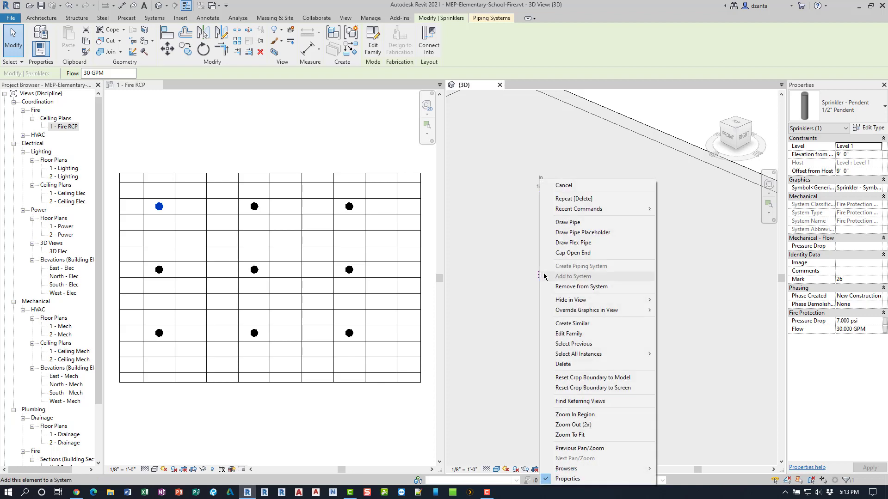
pyautogui.click(568, 223)
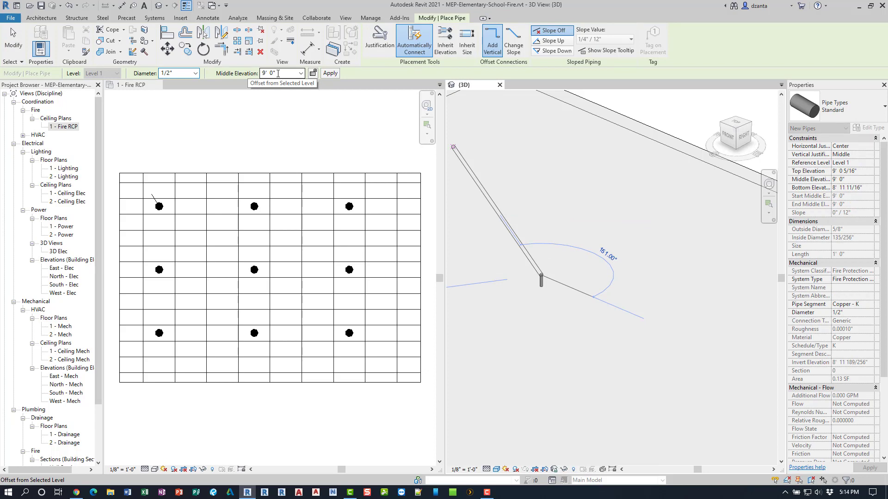
pyautogui.click(278, 73)
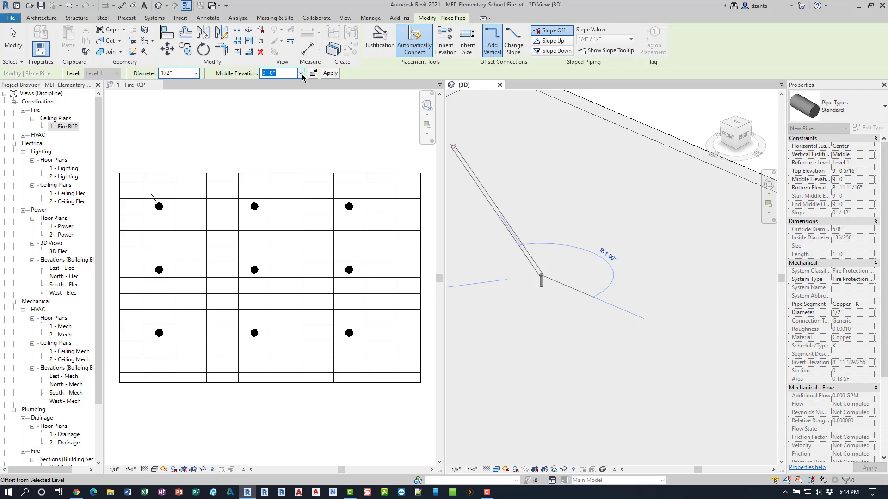
pyautogui.click(300, 73)
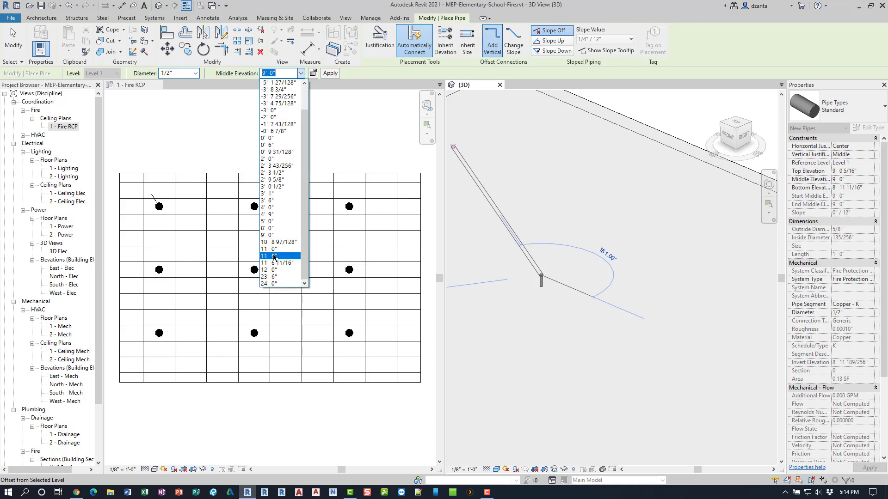
pyautogui.click(273, 249)
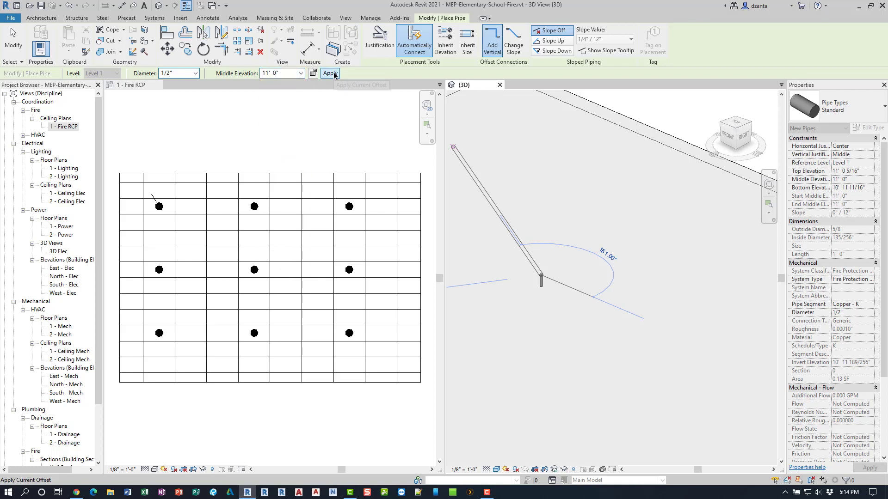
pyautogui.click(331, 73)
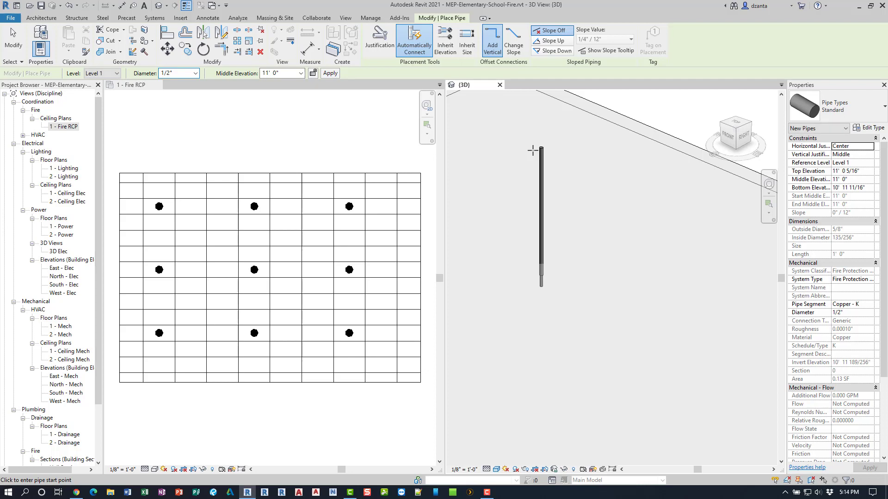
pyautogui.scroll(-2, 608, 246)
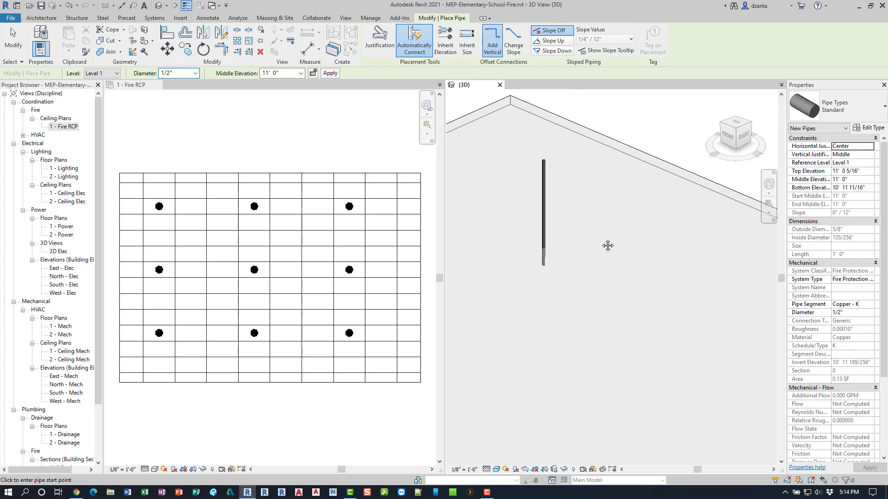
pyautogui.moveTo(609, 246); pyautogui.dragTo(628, 274, button='middle')
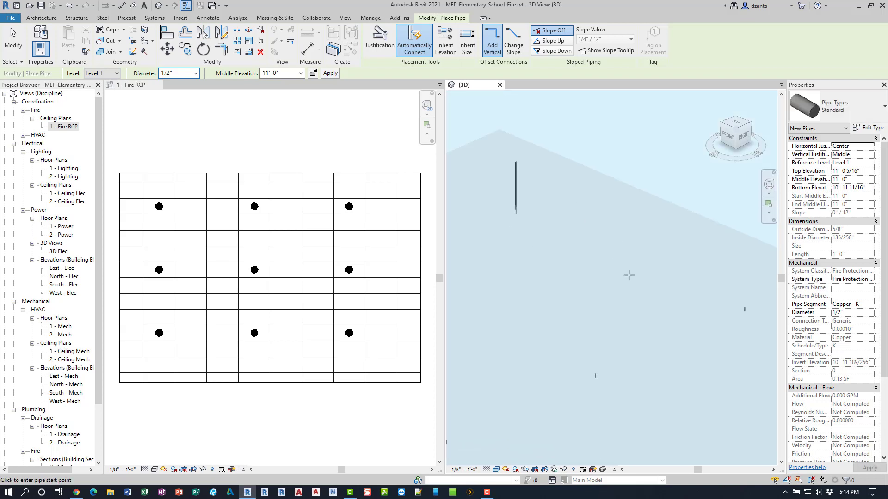
pyautogui.press('Escape')
pyautogui.press('Escape')
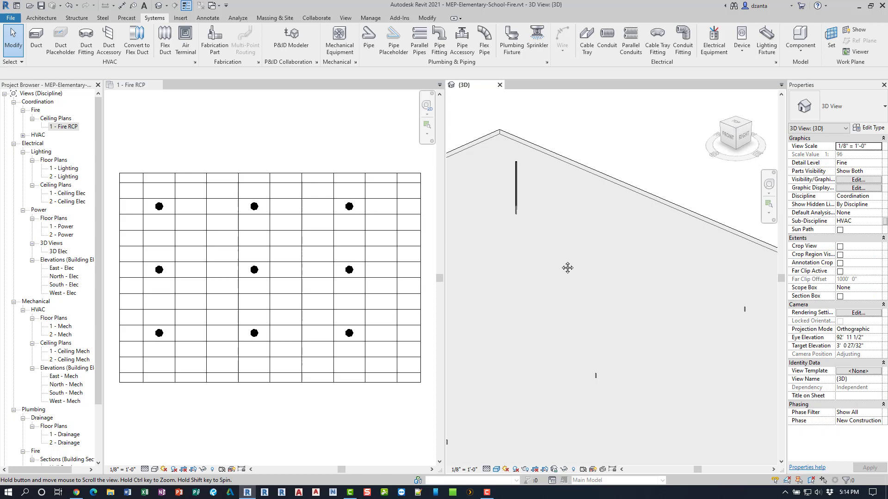
# Draw a 3/4" vertical riser from the middle-row left sprinkler up to 11' 0".
pyautogui.moveTo(567, 266); pyautogui.dragTo(707, 277, button='middle')
pyautogui.scroll(2, 496, 286)
pyautogui.moveTo(497, 287); pyautogui.dragTo(509, 356, button='middle')
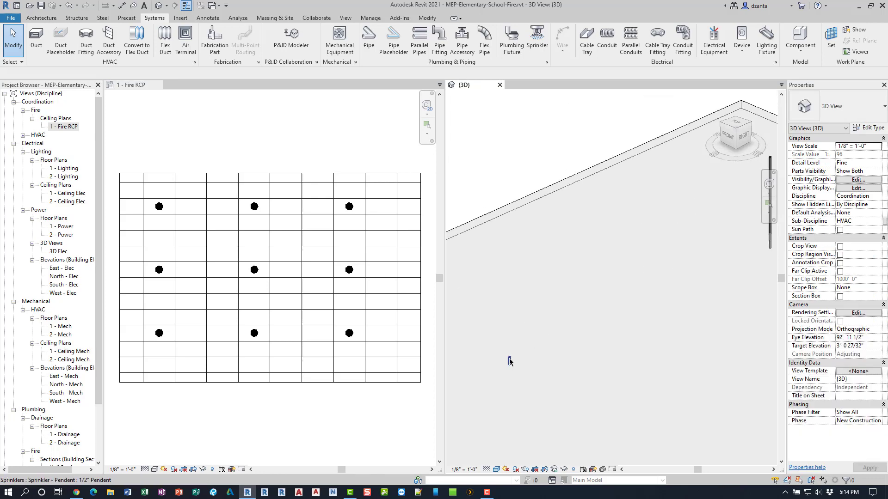
pyautogui.click(510, 357)
pyautogui.rightClick(510, 358)
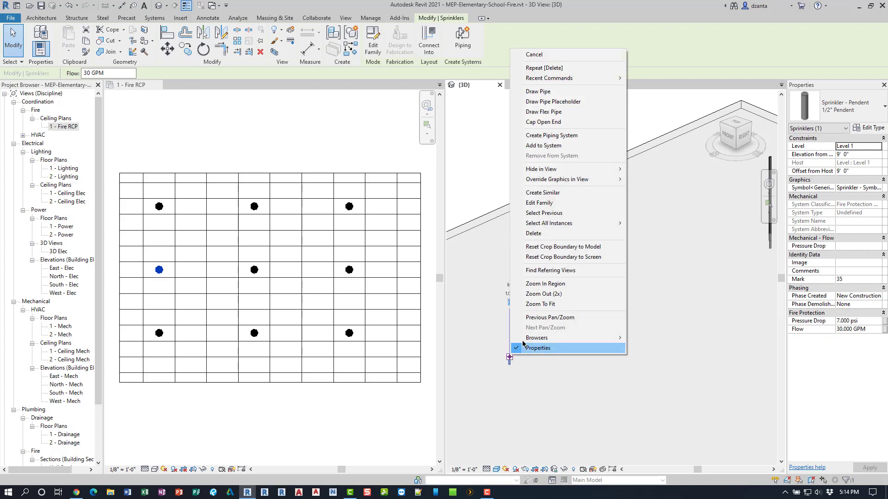
pyautogui.click(562, 93)
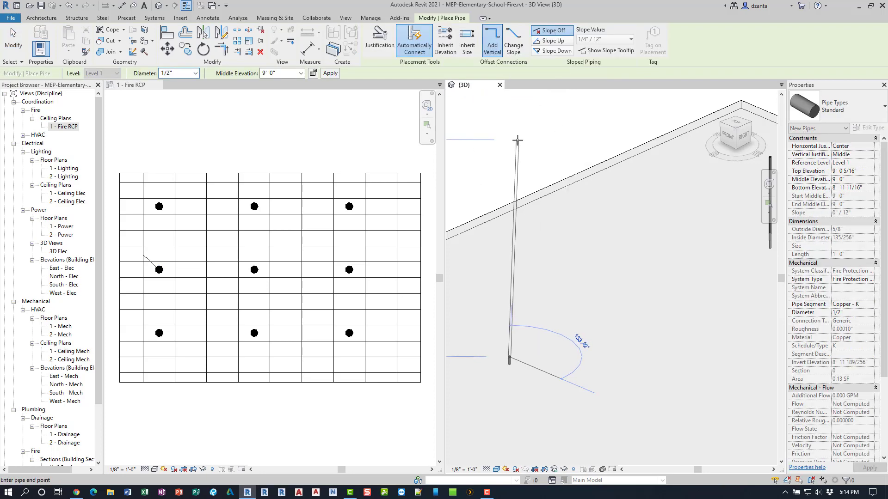
pyautogui.click(195, 73)
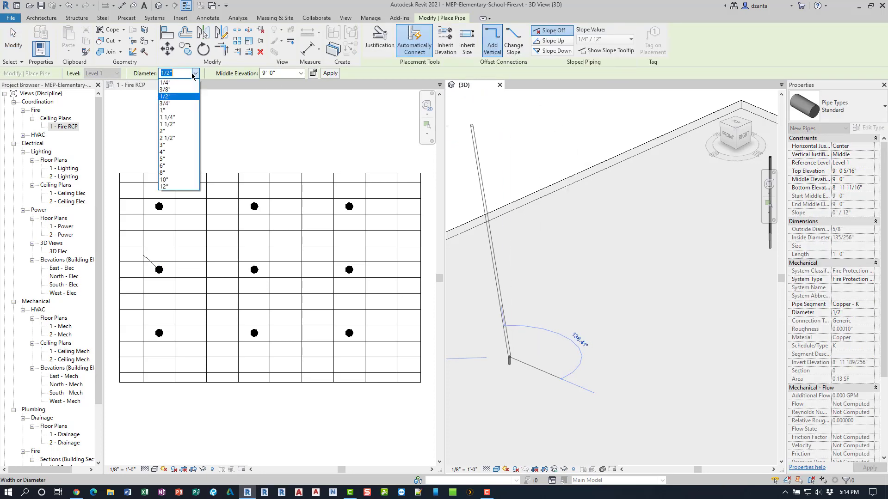
pyautogui.click(177, 106)
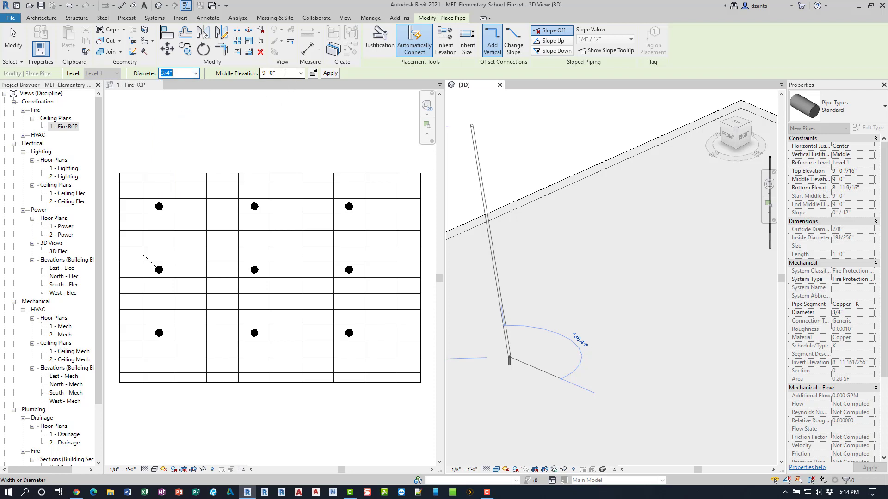
pyautogui.click(300, 73)
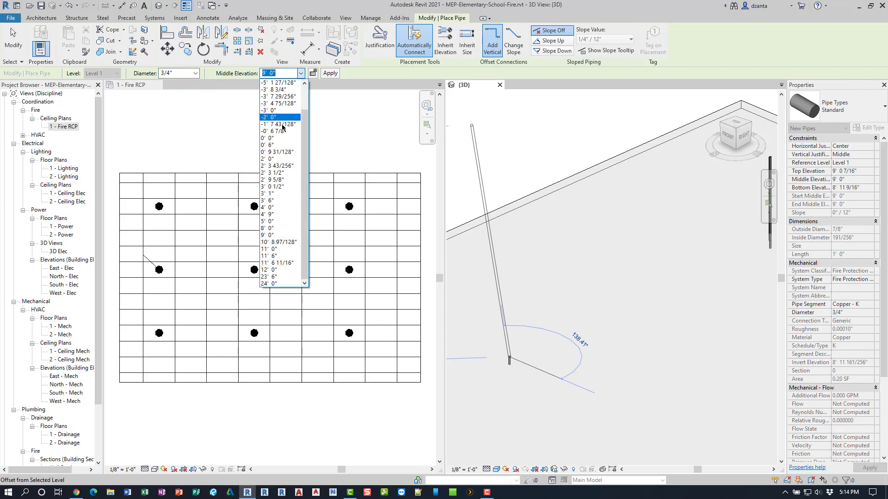
pyautogui.click(276, 249)
pyautogui.click(335, 75)
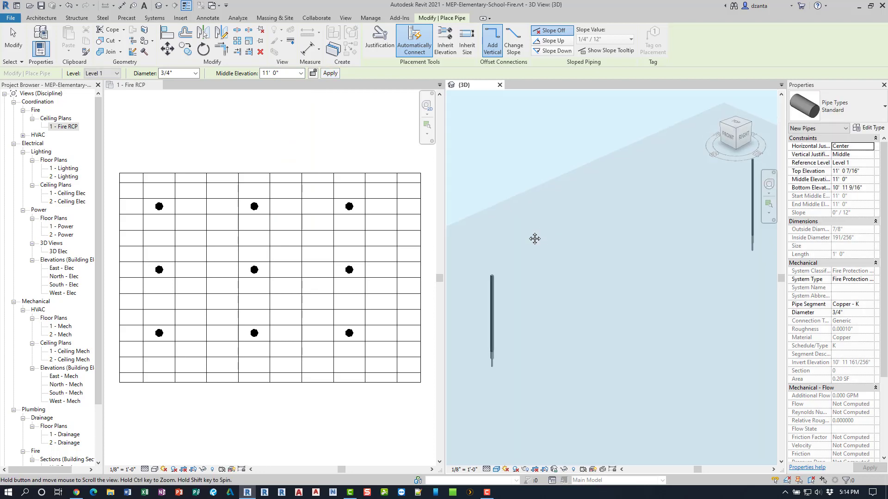
pyautogui.click(13, 39)
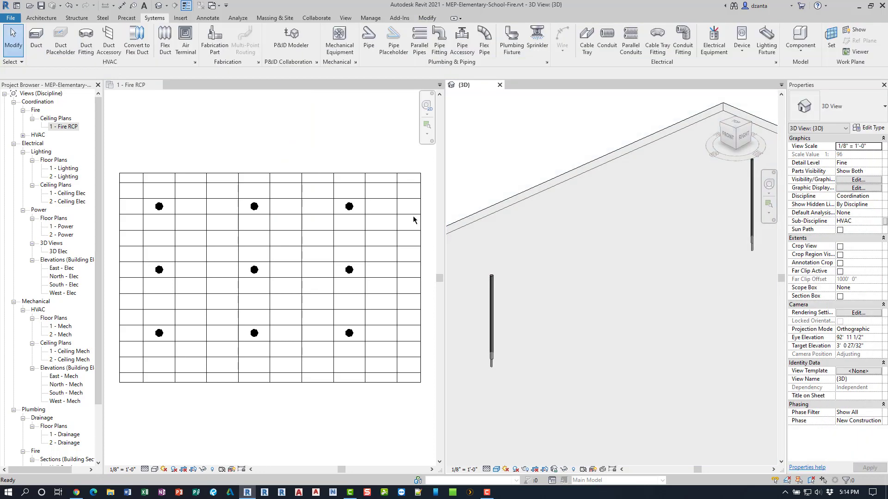
# Resize that vertical pipe to 1" diameter and deselect it.
pyautogui.click(491, 281)
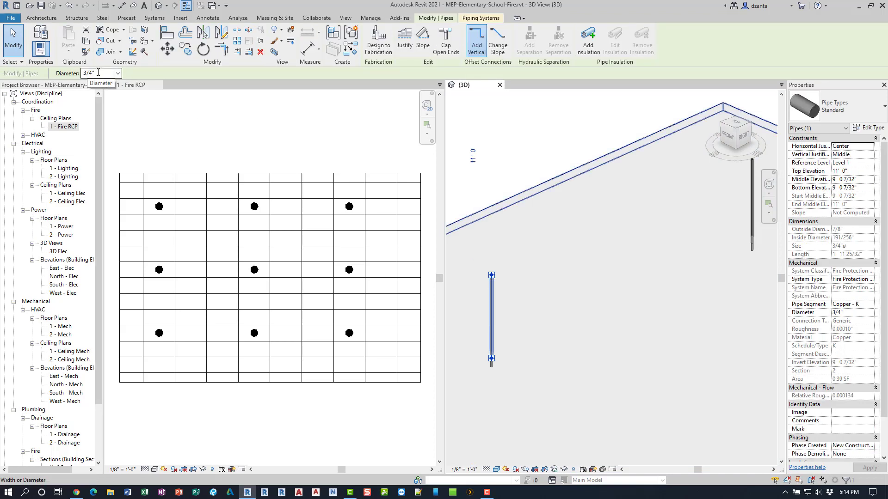
pyautogui.write('1')
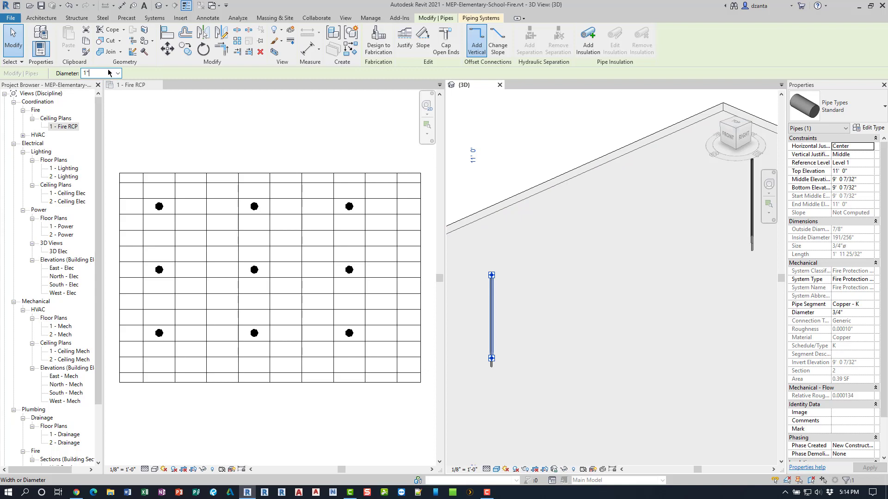
pyautogui.click(507, 135)
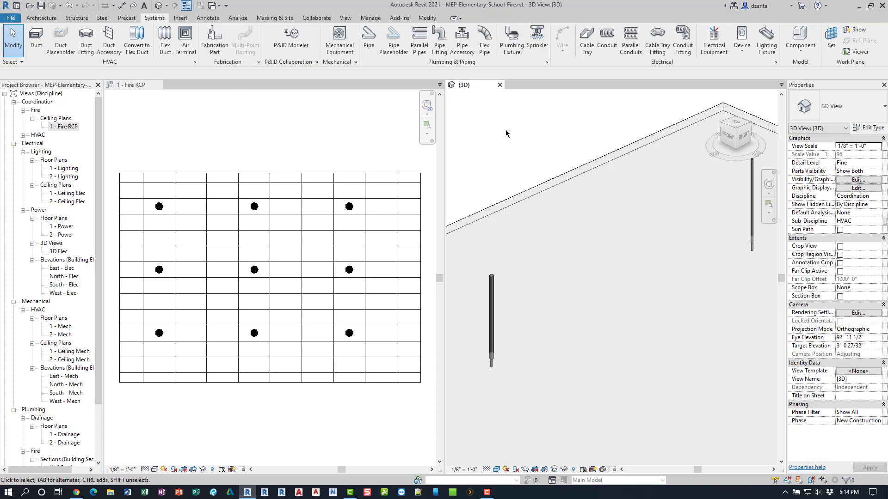
# Close the 3D view and draw a vertical main pipe down the right side of the Fire RCP.
pyautogui.click(282, 147)
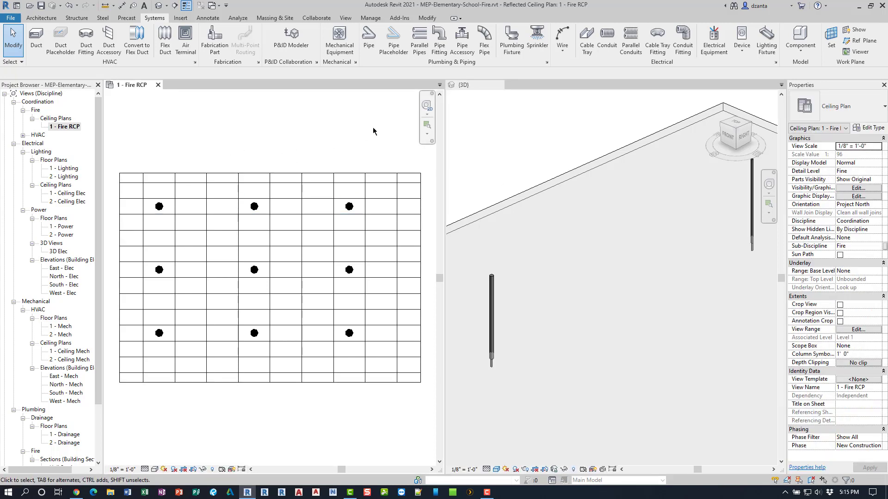
pyautogui.click(500, 84)
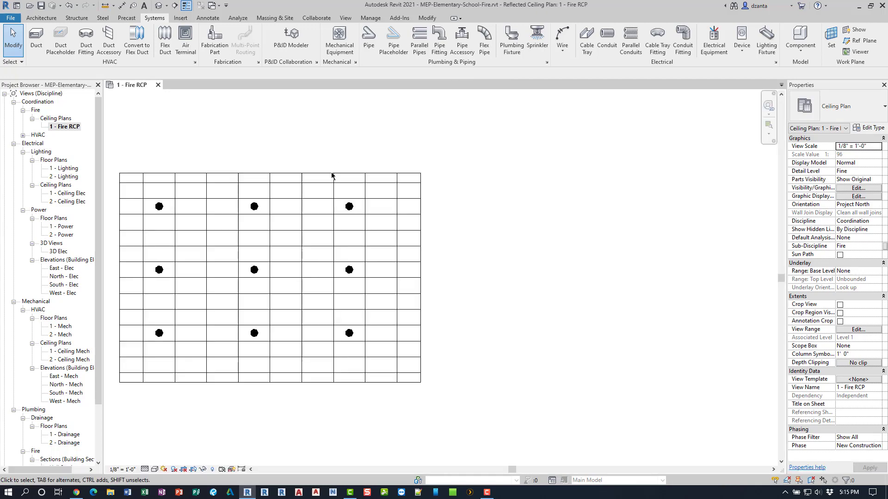
pyautogui.scroll(-2, 428, 208)
pyautogui.scroll(3, 434, 220)
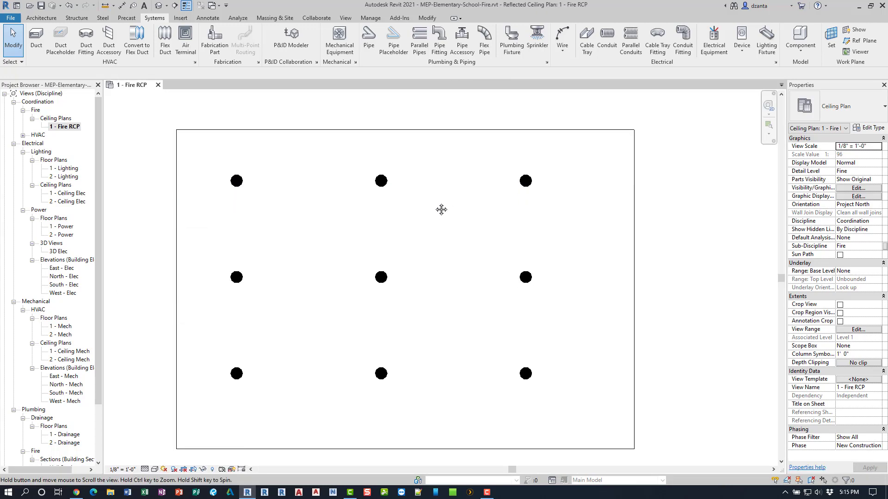
pyautogui.click(369, 47)
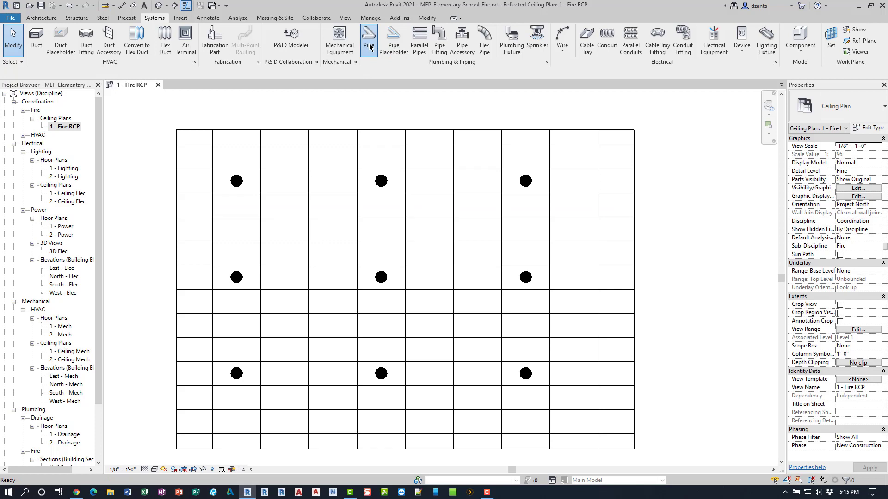
pyautogui.click(570, 98)
pyautogui.click(572, 458)
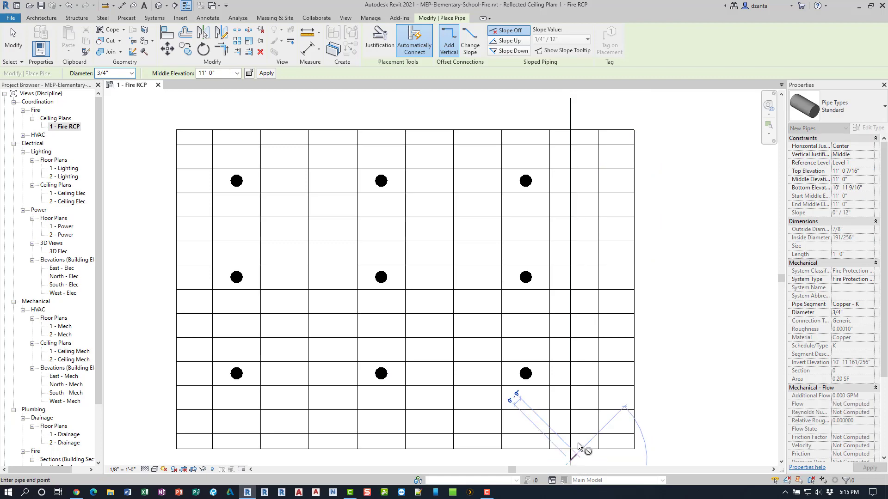
pyautogui.press('Escape')
# Draw a U-shaped branch from the main, between the top and middle rows and below the middle row.
pyautogui.click(569, 228)
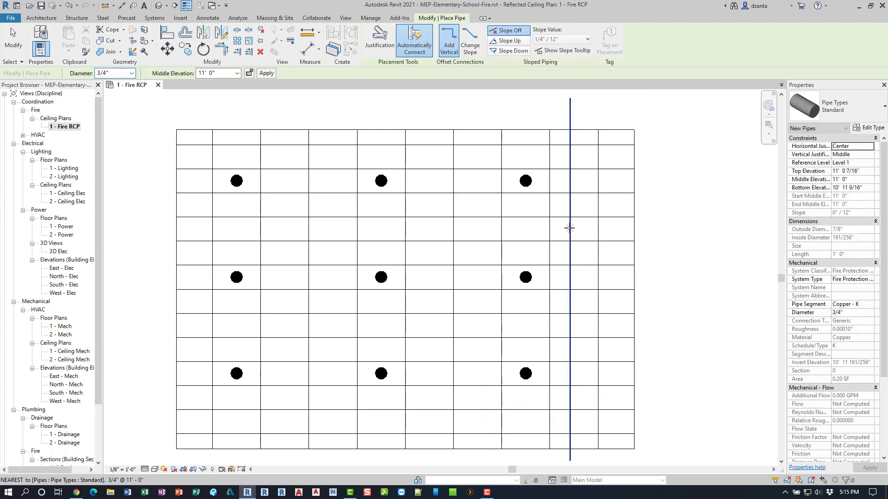
pyautogui.click(198, 228)
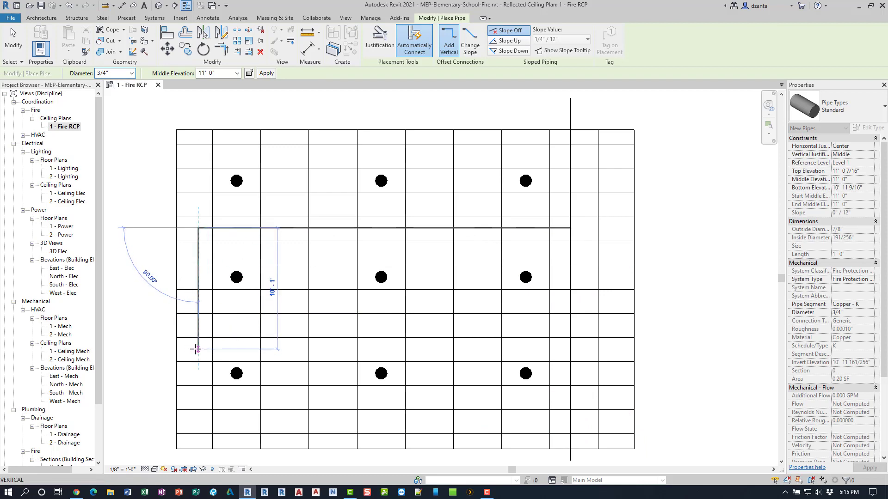
pyautogui.click(197, 349)
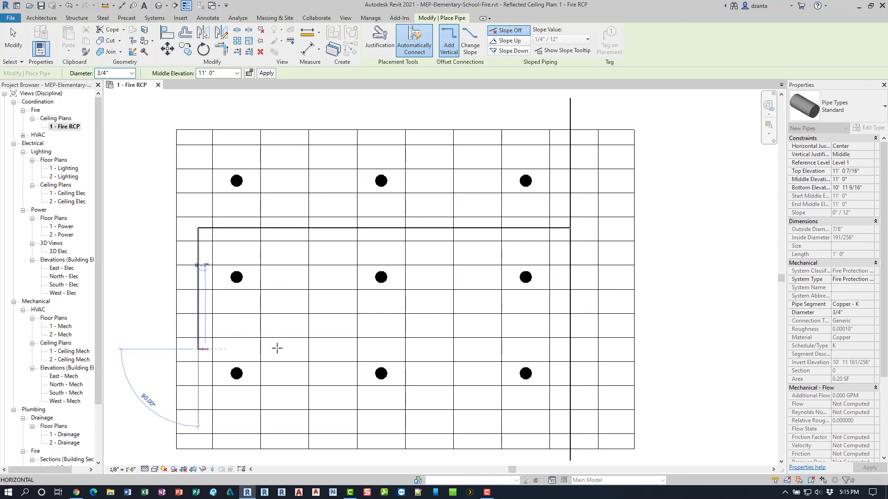
pyautogui.click(535, 349)
pyautogui.press('Escape')
pyautogui.press('Escape')
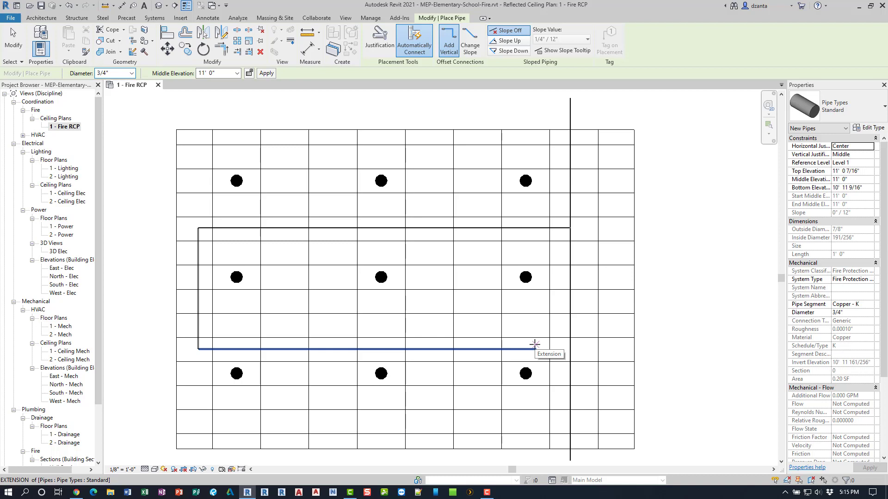
pyautogui.press('Escape')
pyautogui.press('Escape')
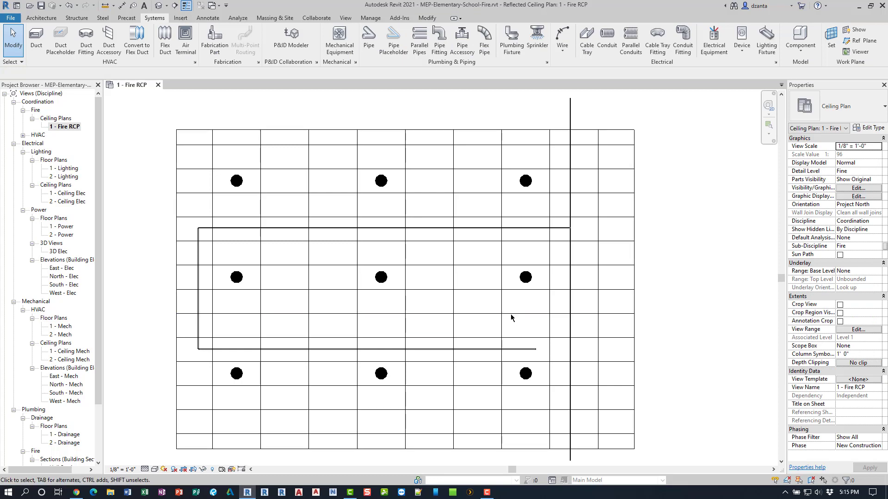
# Connect the top-right and top-middle sprinklers into the upper branch, then check the left-side heads.
pyautogui.click(526, 181)
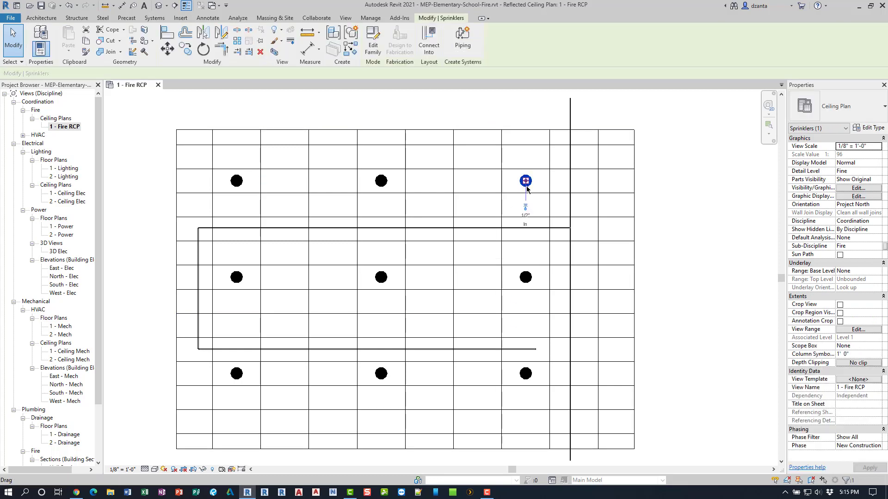
pyautogui.click(433, 52)
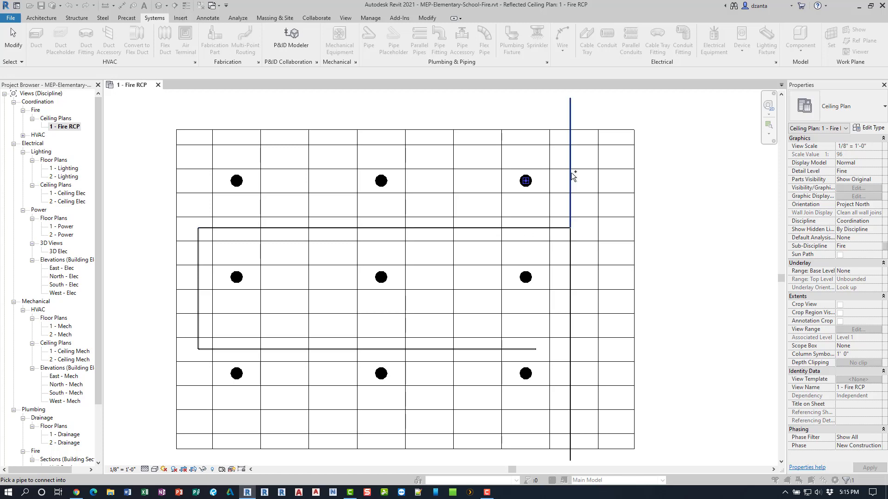
pyautogui.click(525, 228)
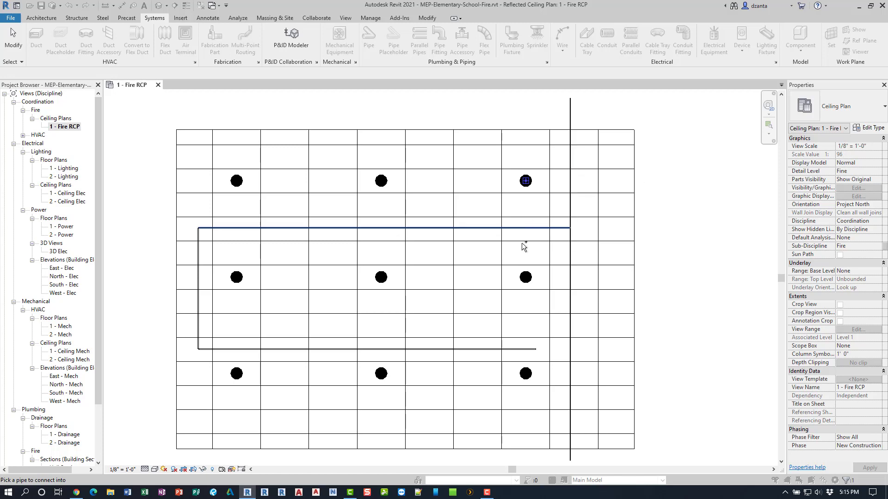
pyautogui.click(380, 182)
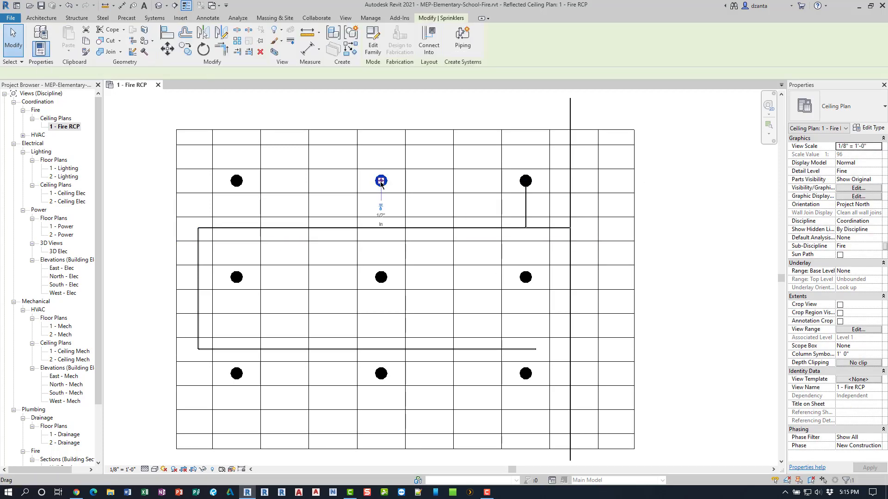
pyautogui.click(384, 227)
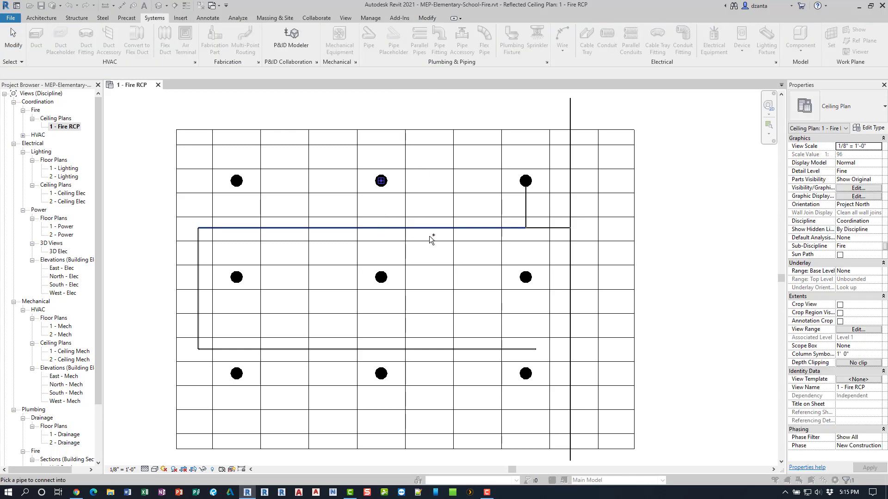
pyautogui.click(237, 181)
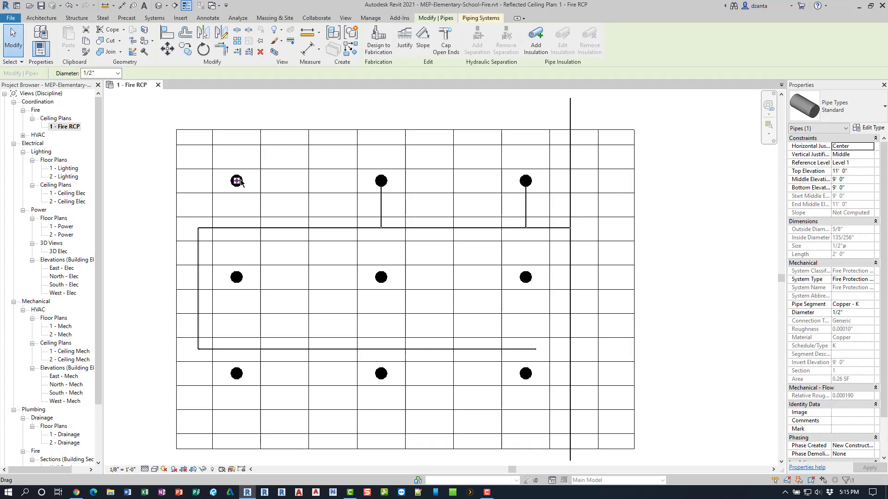
pyautogui.press('Escape')
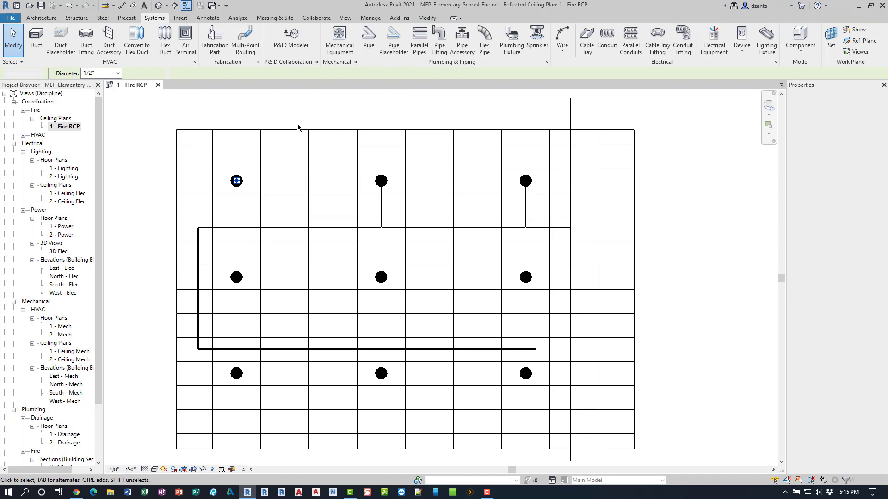
pyautogui.click(236, 181)
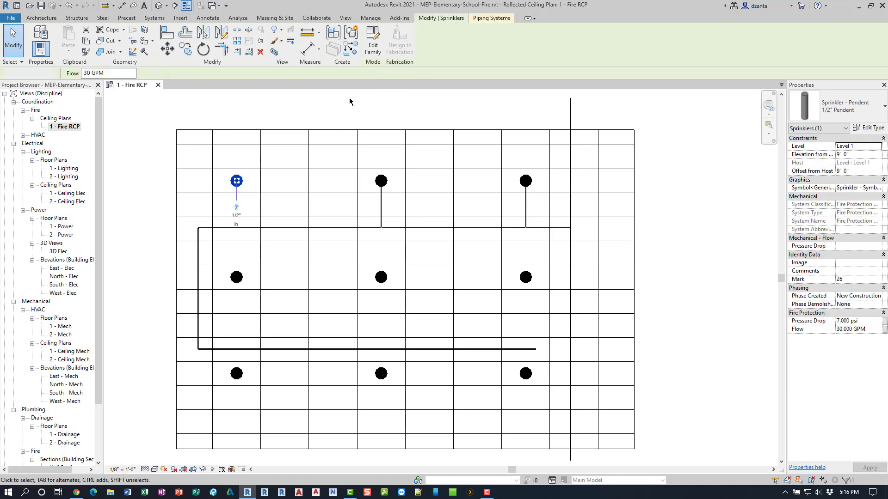
pyautogui.press('Escape')
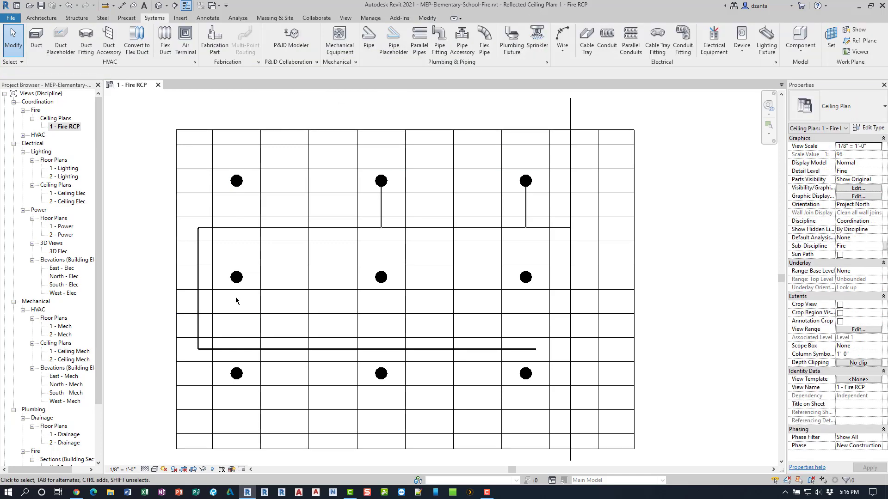
pyautogui.click(237, 279)
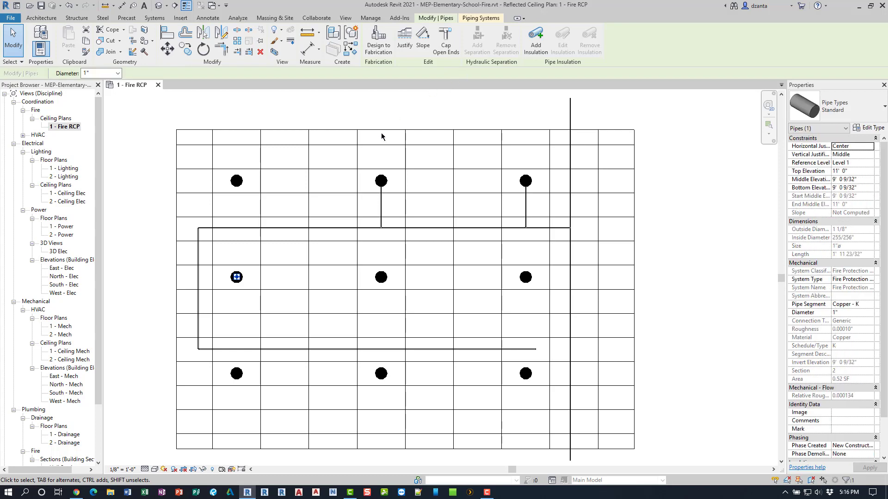
pyautogui.press('Escape')
# Connect the centre sprinkler into the lower branch after a failed attempt on the upper one.
pyautogui.click(381, 277)
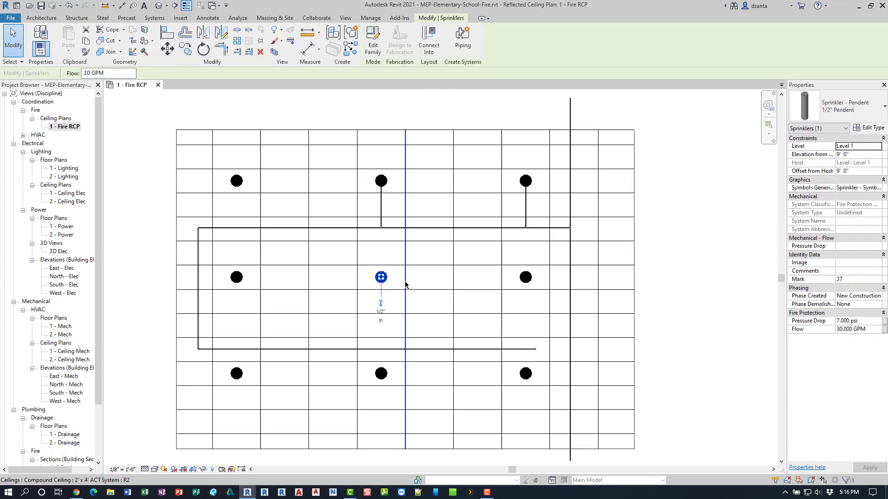
pyautogui.click(429, 42)
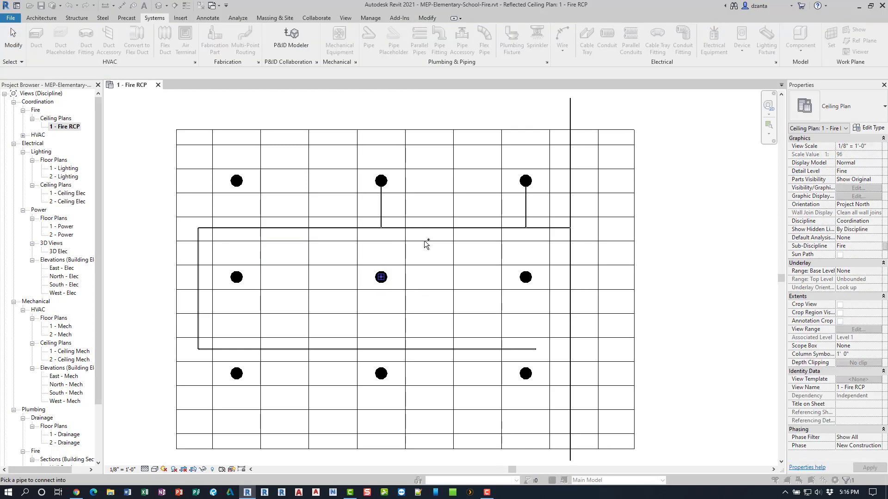
pyautogui.click(424, 228)
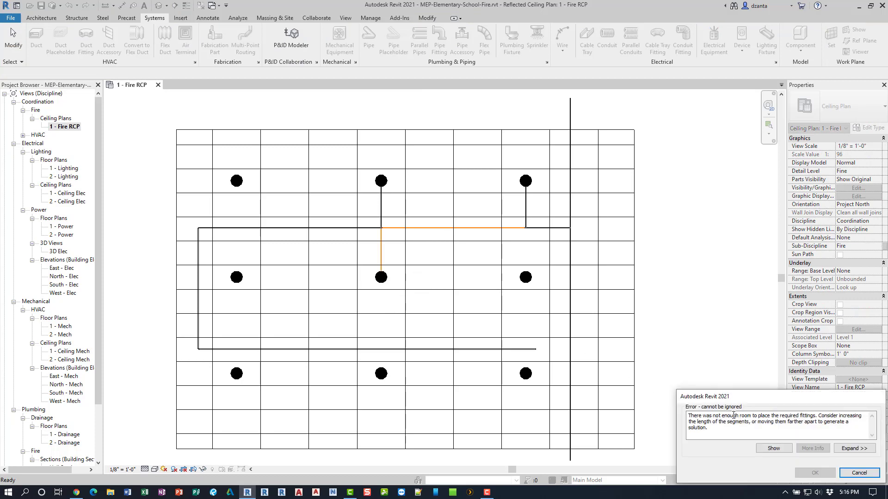
pyautogui.click(859, 473)
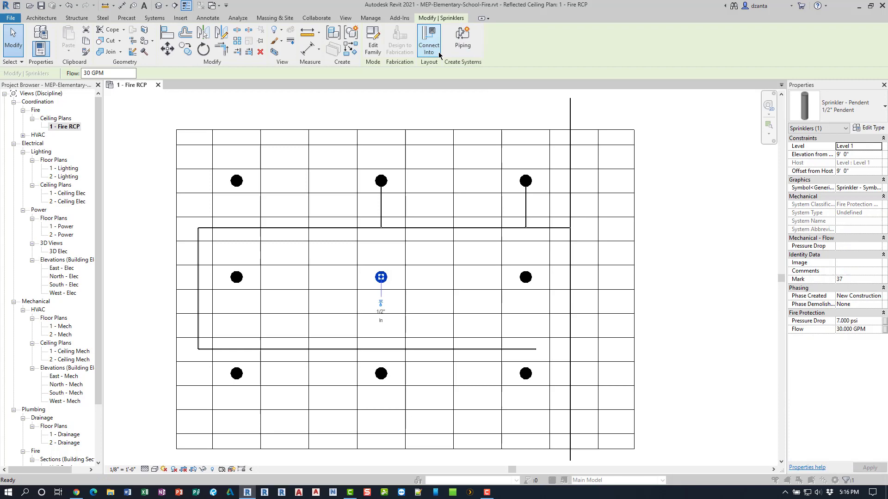
pyautogui.click(436, 52)
pyautogui.click(420, 350)
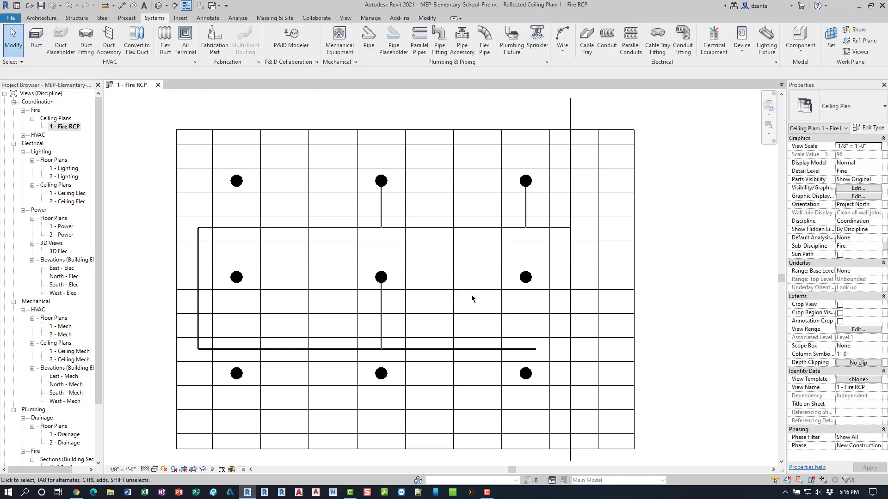
# Connect the right middle and bottom-left sprinklers into the lower branch pipe.
pyautogui.click(525, 278)
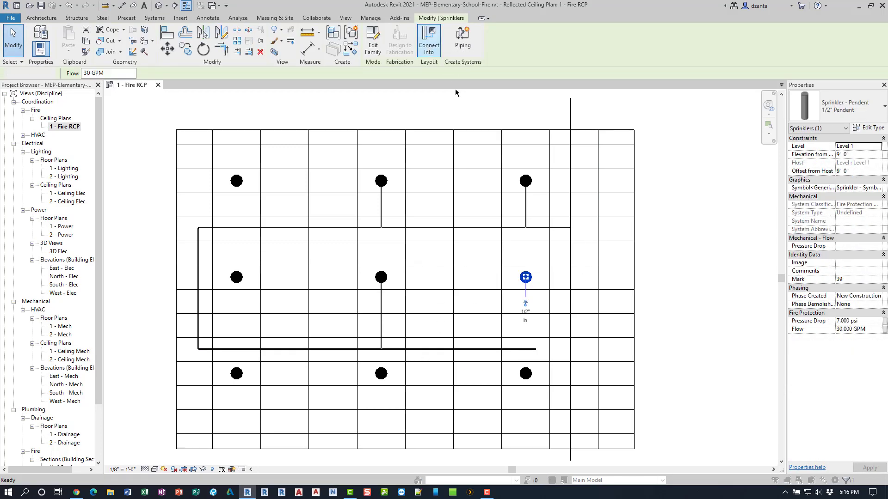
pyautogui.click(429, 44)
pyautogui.click(509, 349)
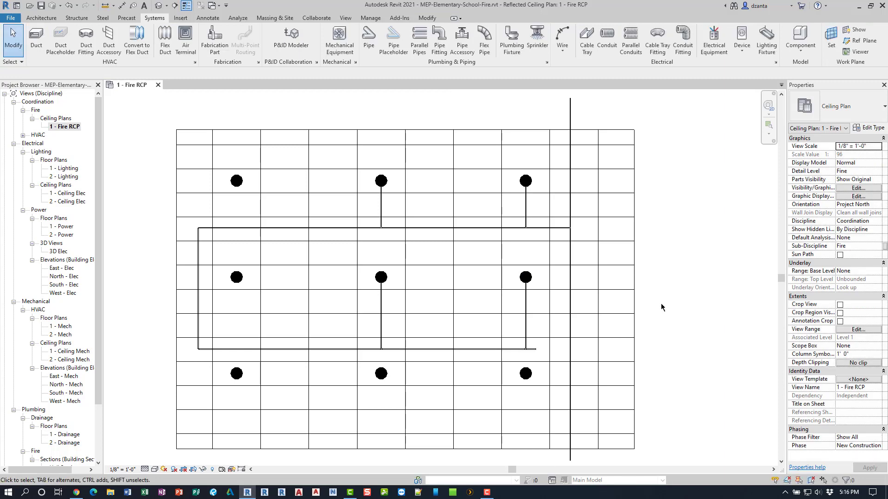
pyautogui.click(236, 373)
pyautogui.click(428, 45)
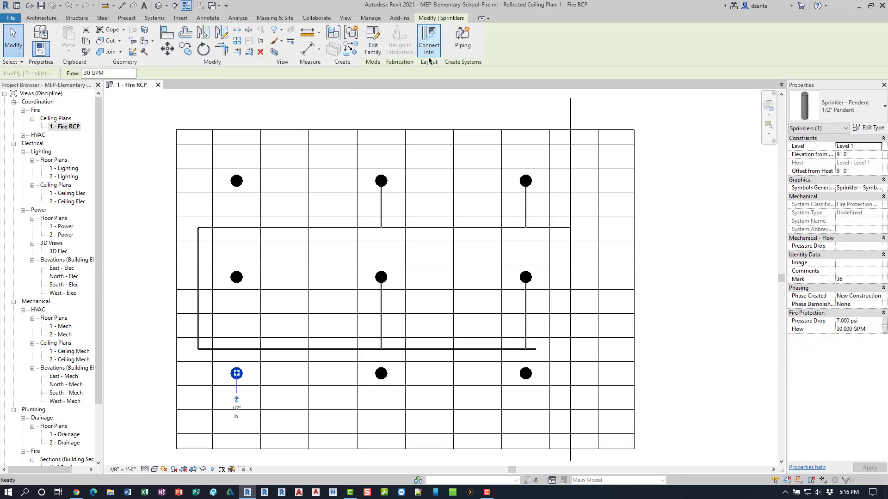
pyautogui.click(245, 348)
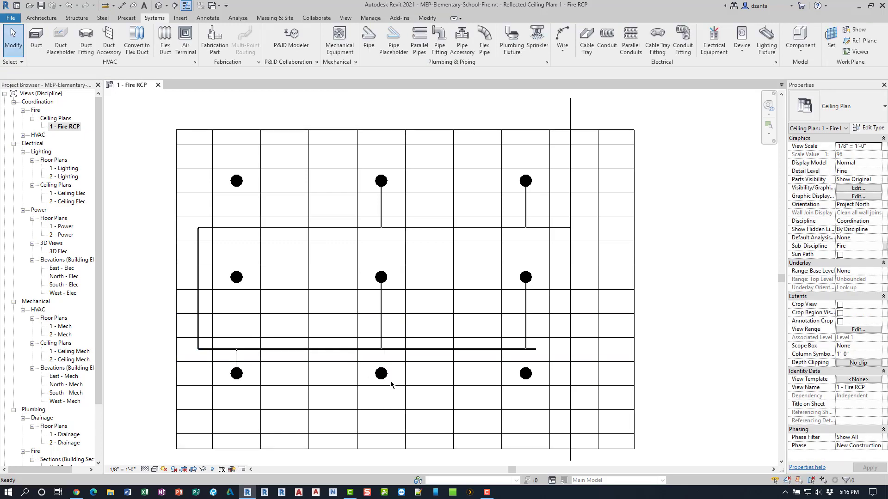
# Zoom to the tee on the main and add an outlet to turn it into a cross.
pyautogui.scroll(5, 386, 379)
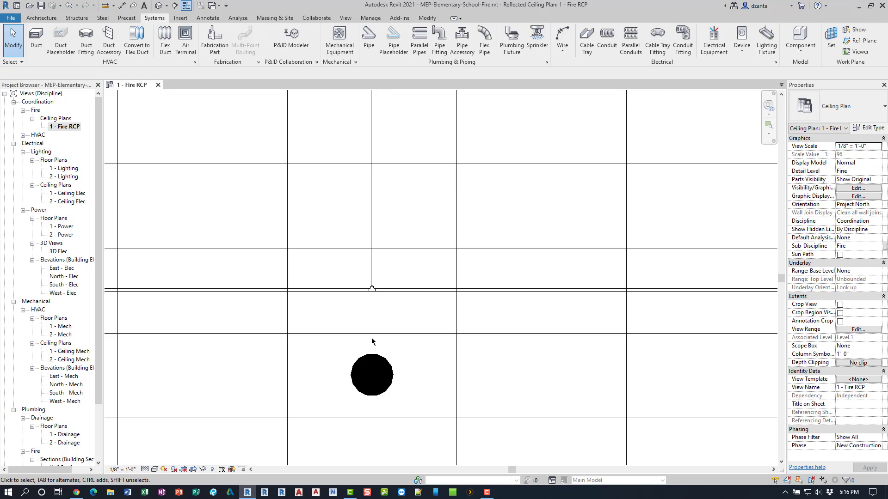
pyautogui.scroll(2, 373, 340)
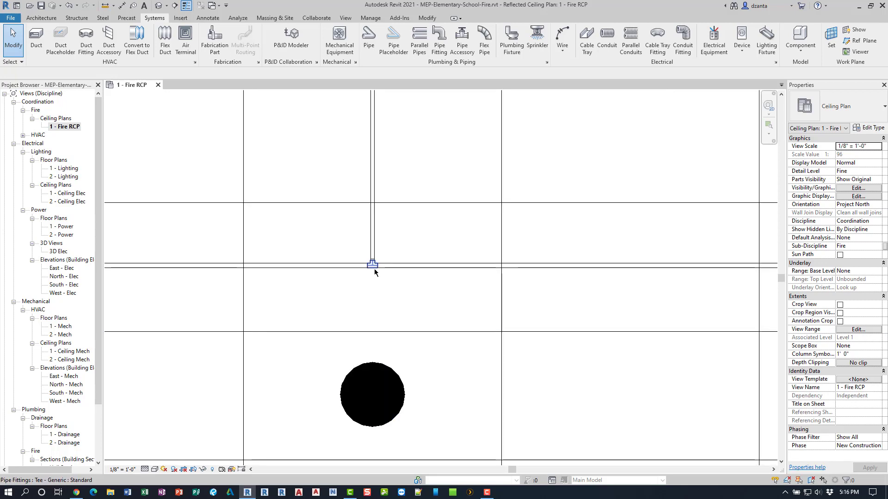
pyautogui.scroll(2, 376, 273)
pyautogui.moveTo(397, 301); pyautogui.dragTo(405, 217, button='middle')
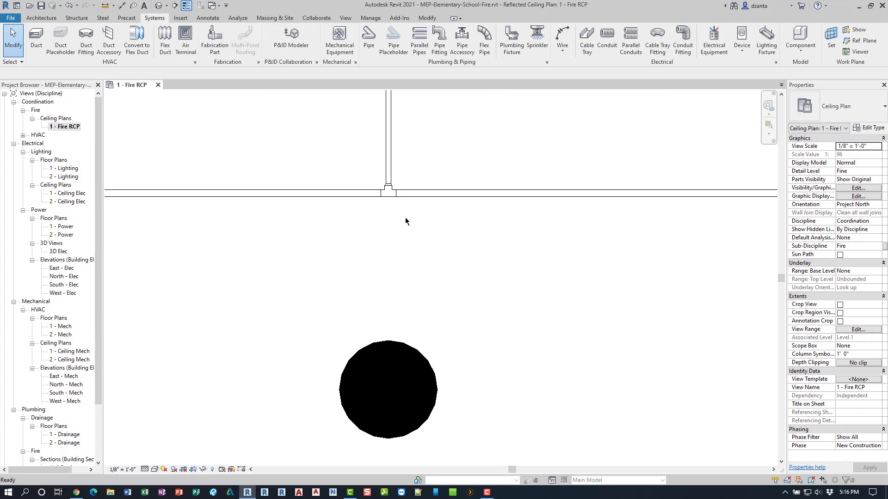
pyautogui.click(389, 198)
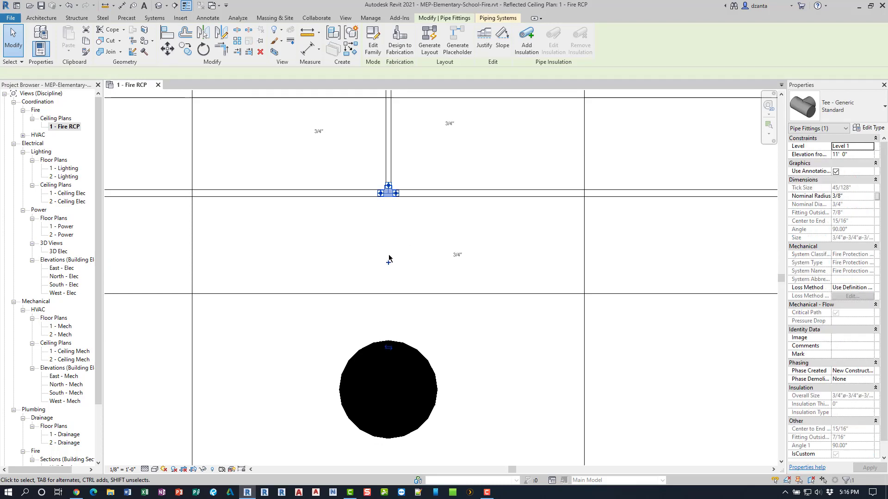
pyautogui.click(424, 260)
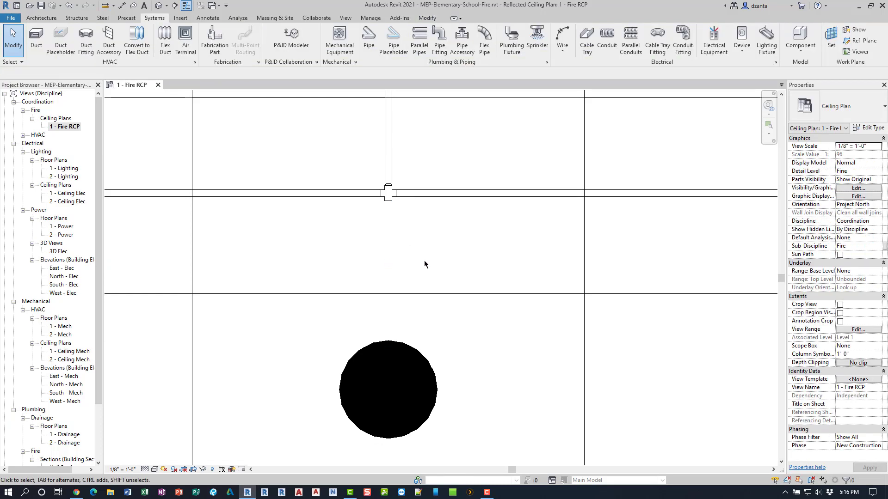
# Draw a pipe from the new cross fitting down to the bottom-middle sprinkler.
pyautogui.click(388, 208)
pyautogui.rightClick(389, 203)
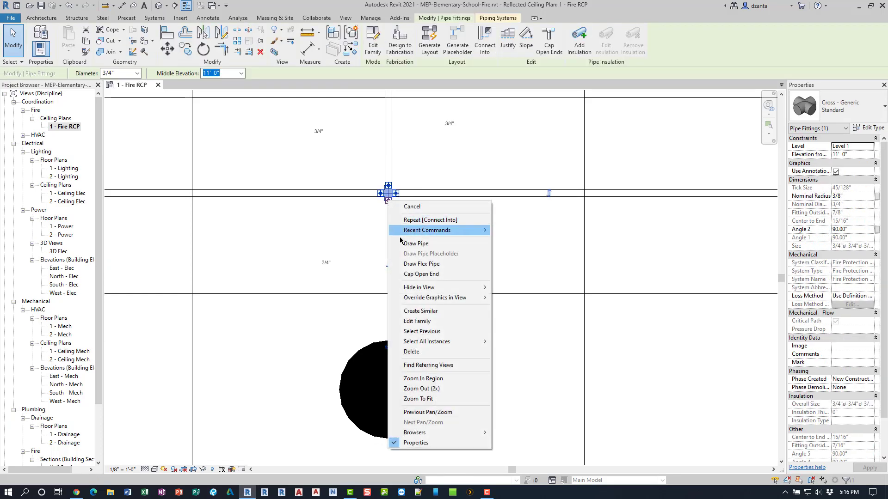
pyautogui.click(416, 244)
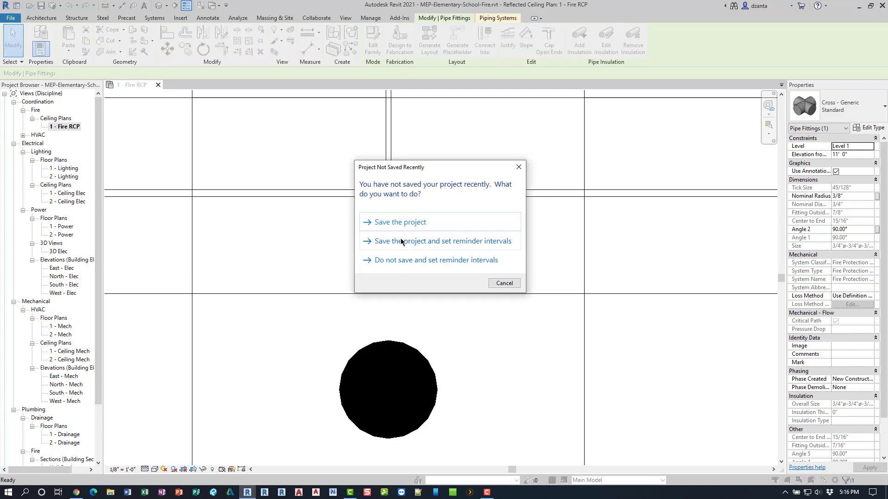
pyautogui.click(504, 284)
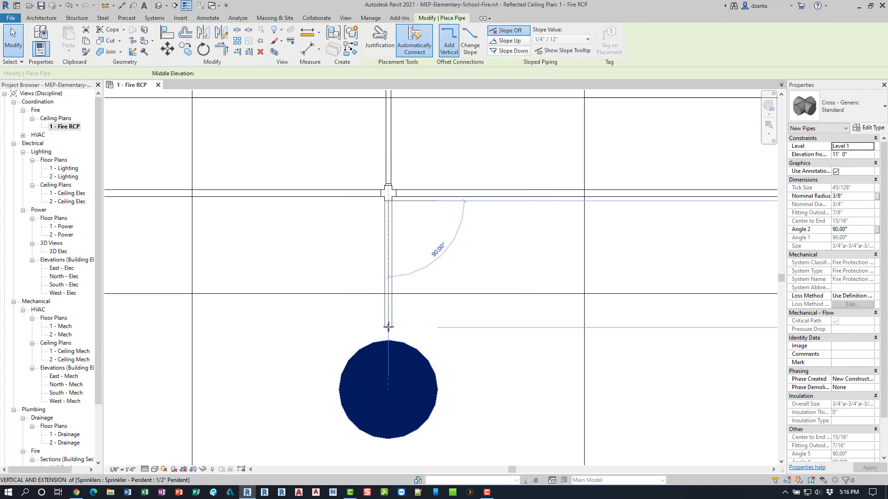
pyautogui.click(389, 389)
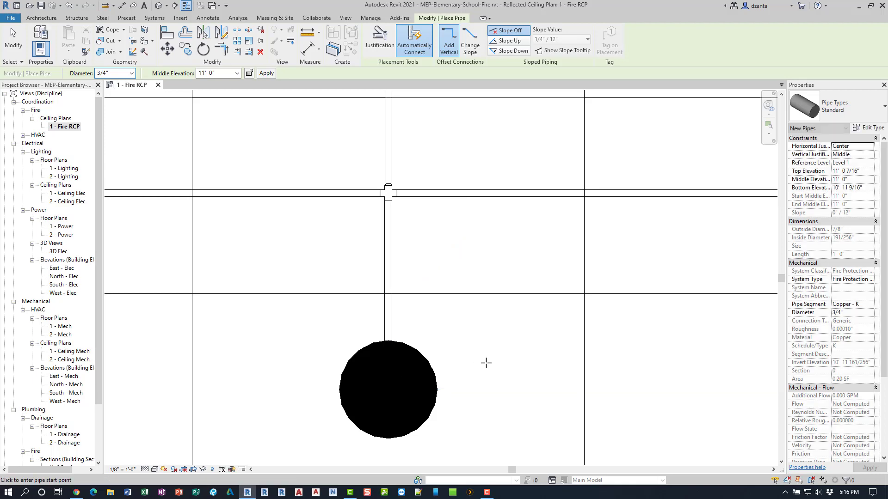
pyautogui.click(21, 49)
# Open the default 3D view, zoom in on the piping, and select the lone unconnected pendent sprinkler.
pyautogui.click(158, 5)
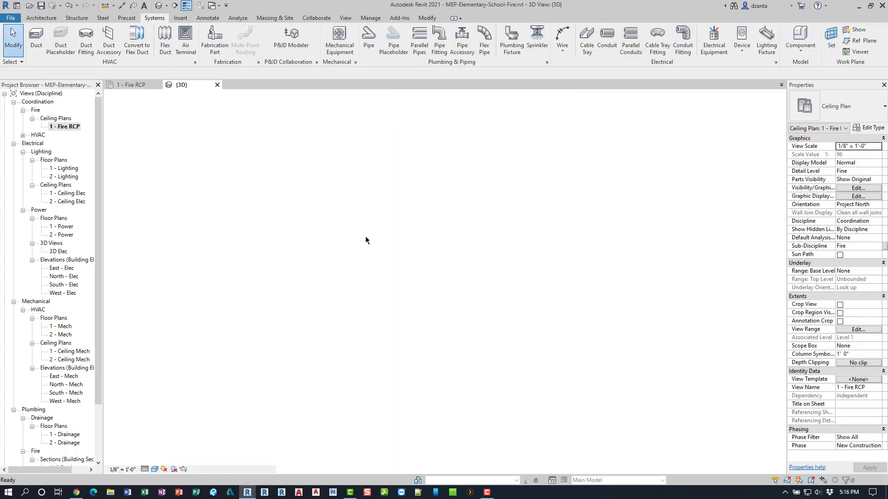
pyautogui.scroll(4, 376, 298)
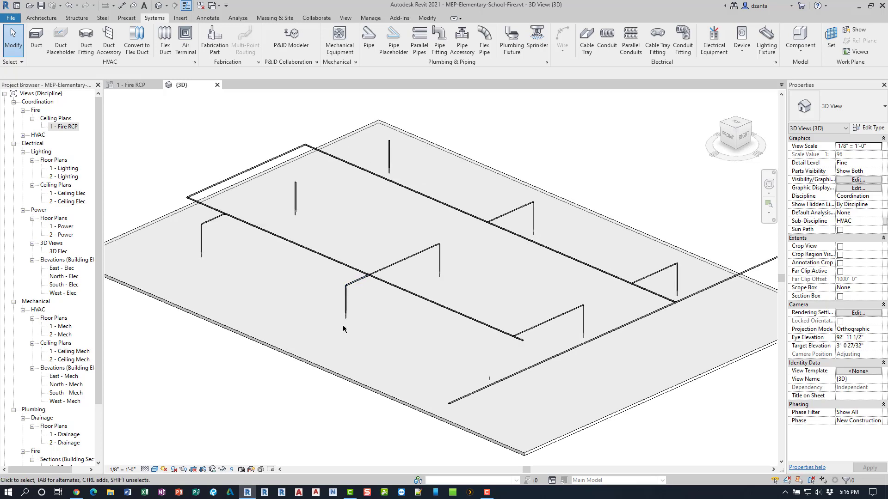
pyautogui.moveTo(564, 259); pyautogui.dragTo(550, 242, button='middle')
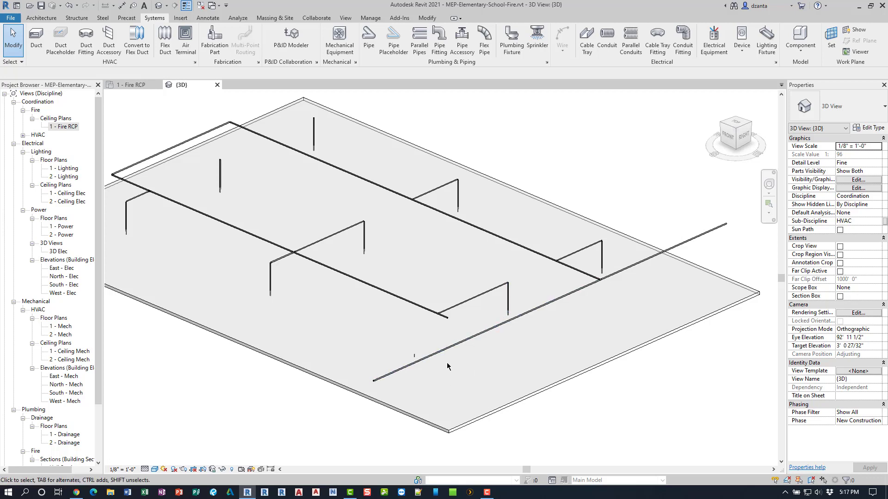
pyautogui.scroll(5, 430, 343)
pyautogui.moveTo(418, 329)
pyautogui.mouseDown(button='middle')
pyautogui.moveTo(372, 308)
pyautogui.moveTo(363, 293)
pyautogui.mouseUp(button='middle')
pyautogui.scroll(2, 362, 294)
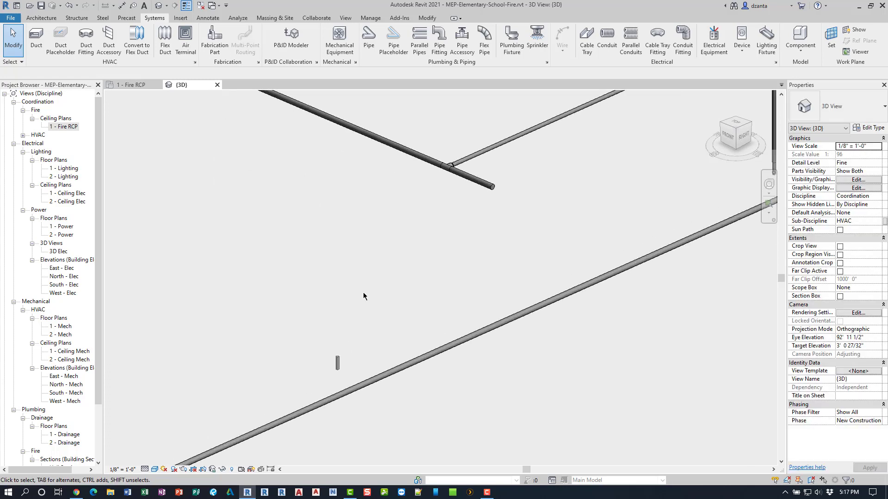
pyautogui.click(337, 363)
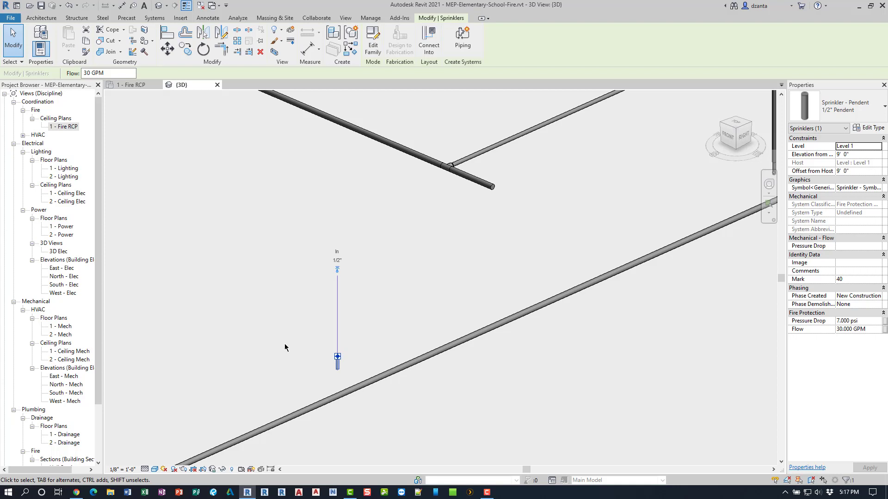
# Draw a 2" pipe from the sprinkler up to 11' 0" and join it to the main with an elbow and tee.
pyautogui.rightClick(338, 357)
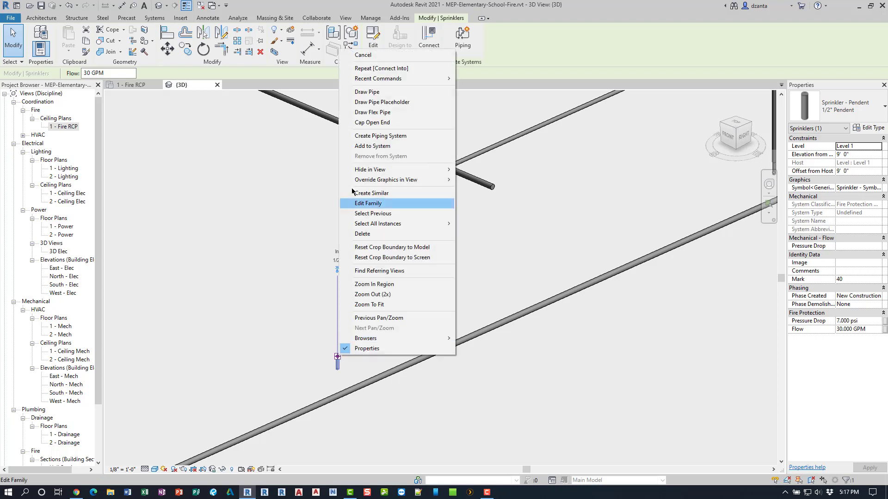
pyautogui.click(365, 91)
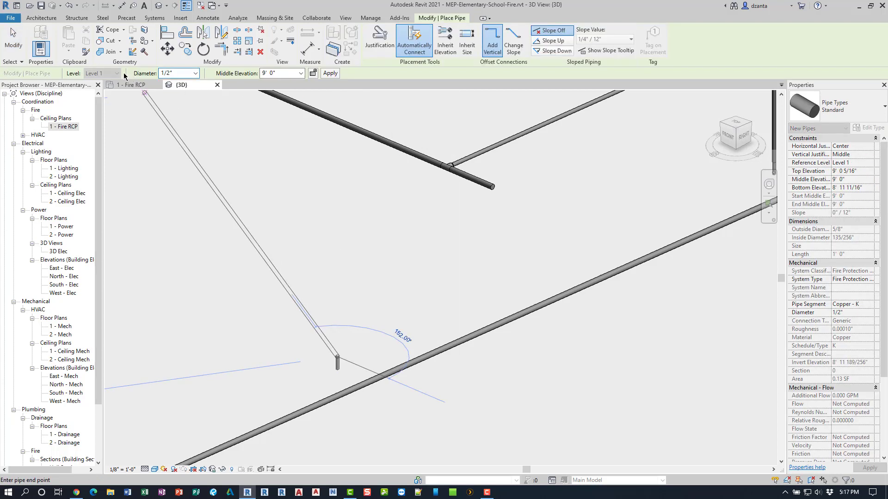
pyautogui.click(195, 73)
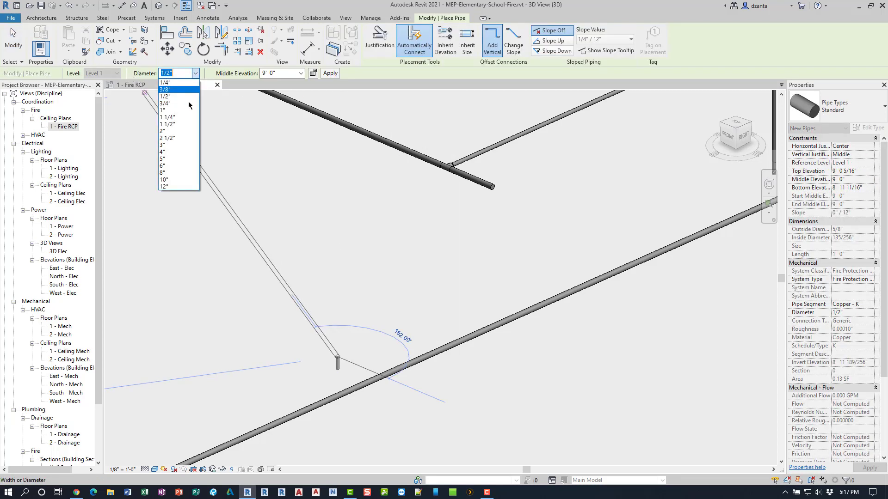
pyautogui.click(180, 129)
pyautogui.click(287, 72)
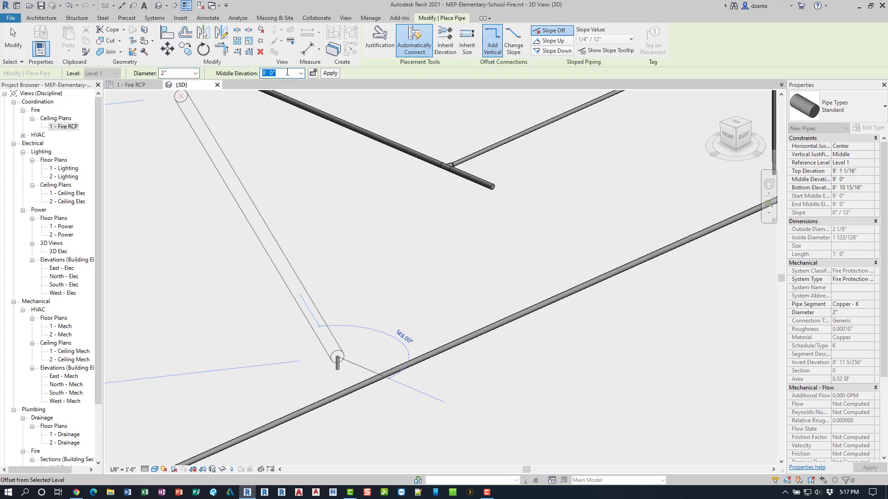
pyautogui.press('Return')
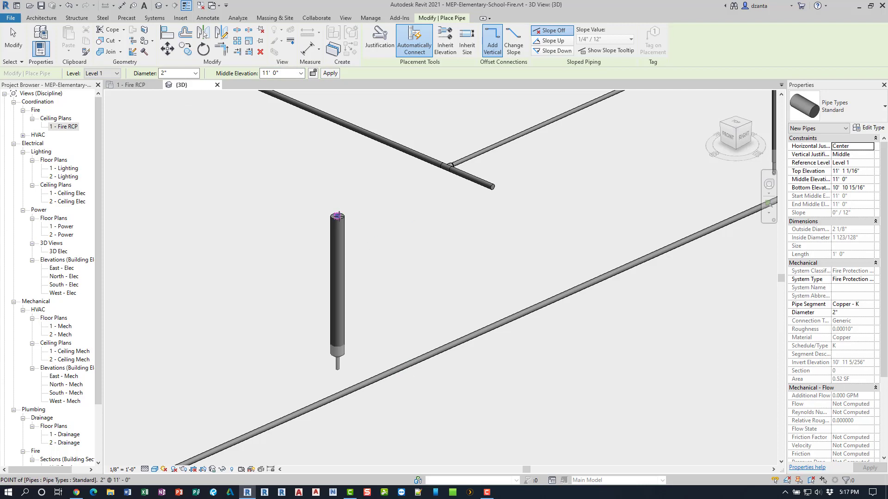
pyautogui.click(338, 216)
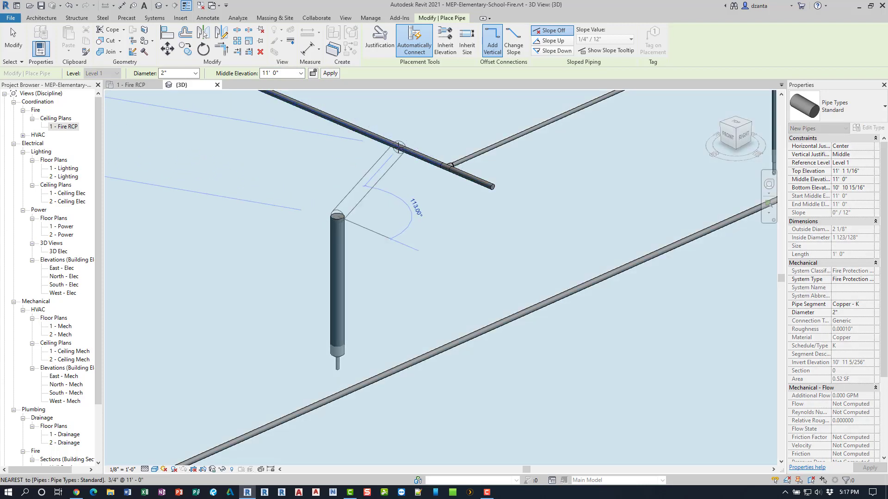
pyautogui.click(444, 196)
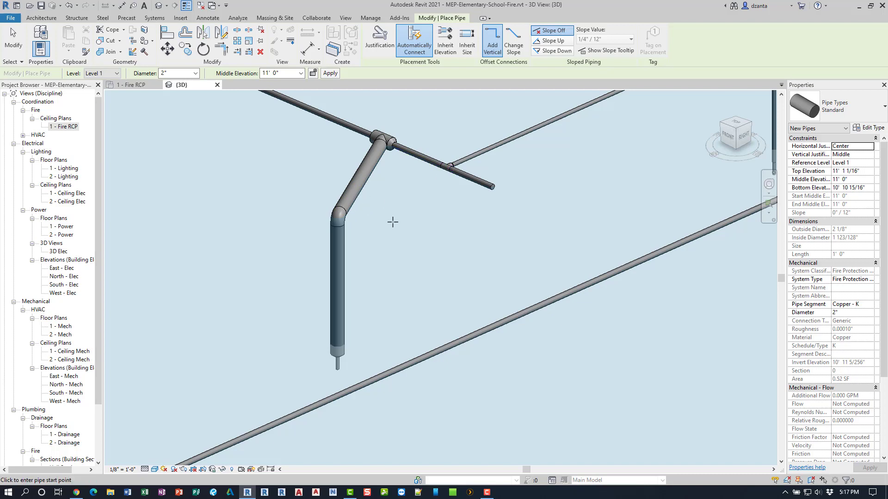
pyautogui.press('Escape')
pyautogui.press('Escape')
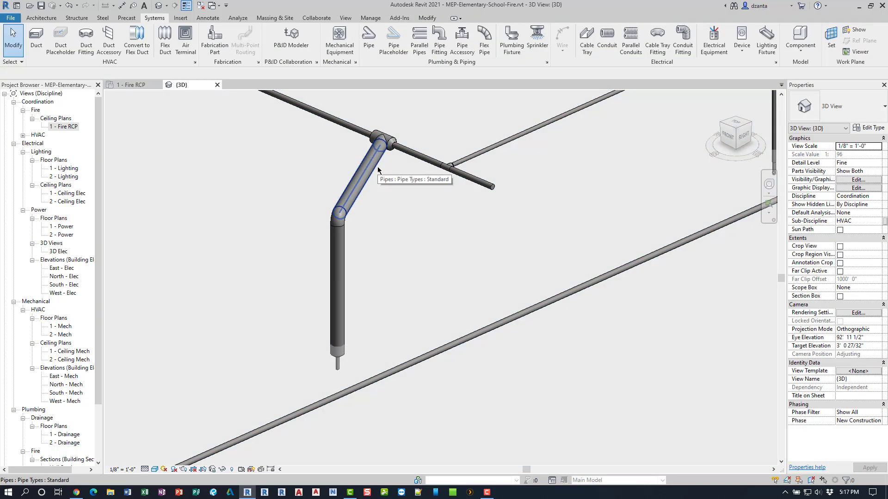
# Zoom out and pan the 3D view to show the full sprinkler pipe network, including the angled 2" main connection.
pyautogui.scroll(-6, 470, 261)
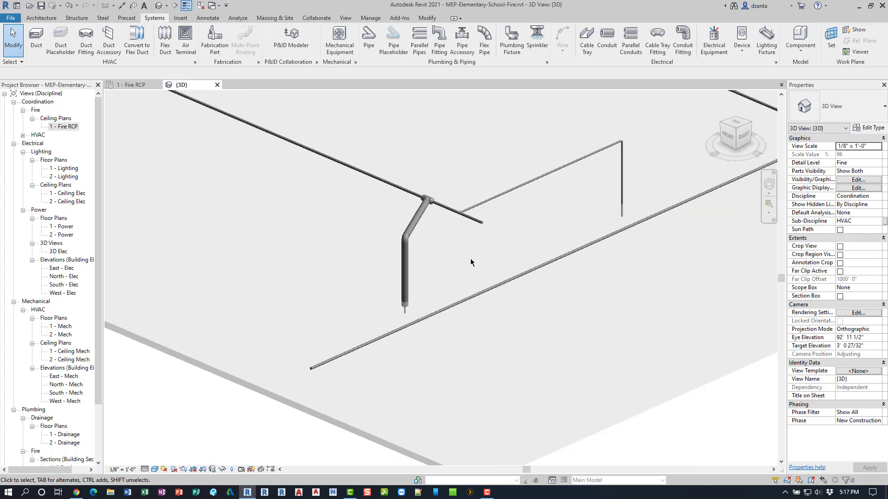
pyautogui.scroll(-6, 470, 259)
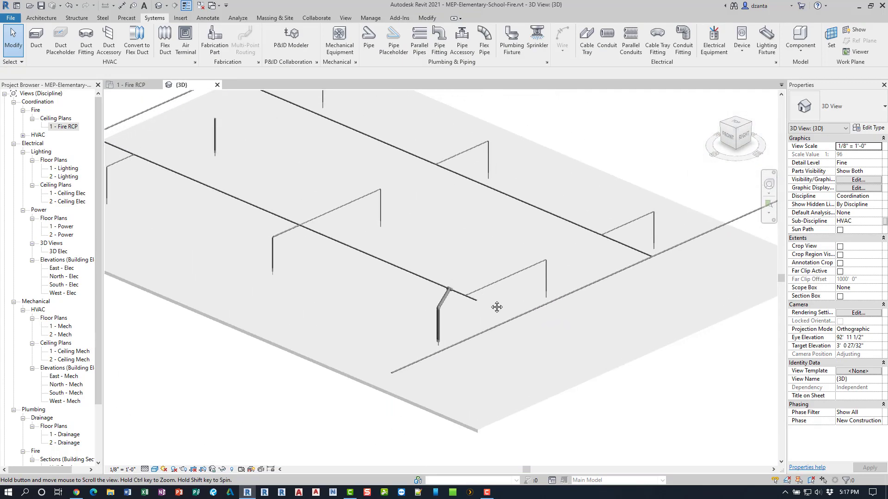
pyautogui.moveTo(486, 301)
pyautogui.mouseDown(button='middle')
pyautogui.moveTo(505, 311)
pyautogui.moveTo(497, 307)
pyautogui.mouseUp(button='middle')
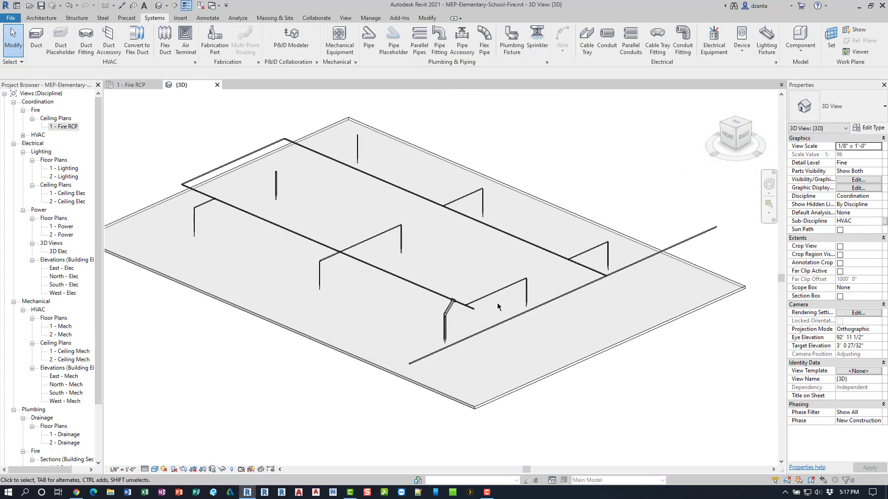